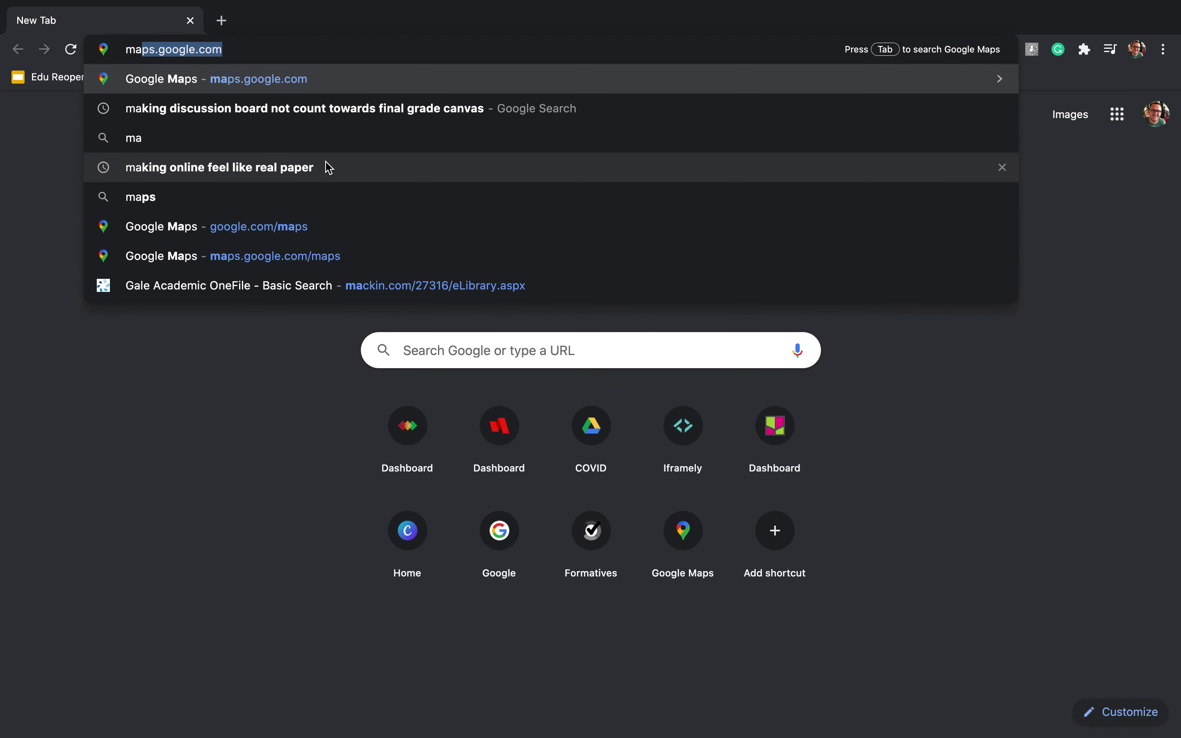
# Open the Google Maps website at maps.google.com.
pyautogui.write('p')
pyautogui.press('Return')
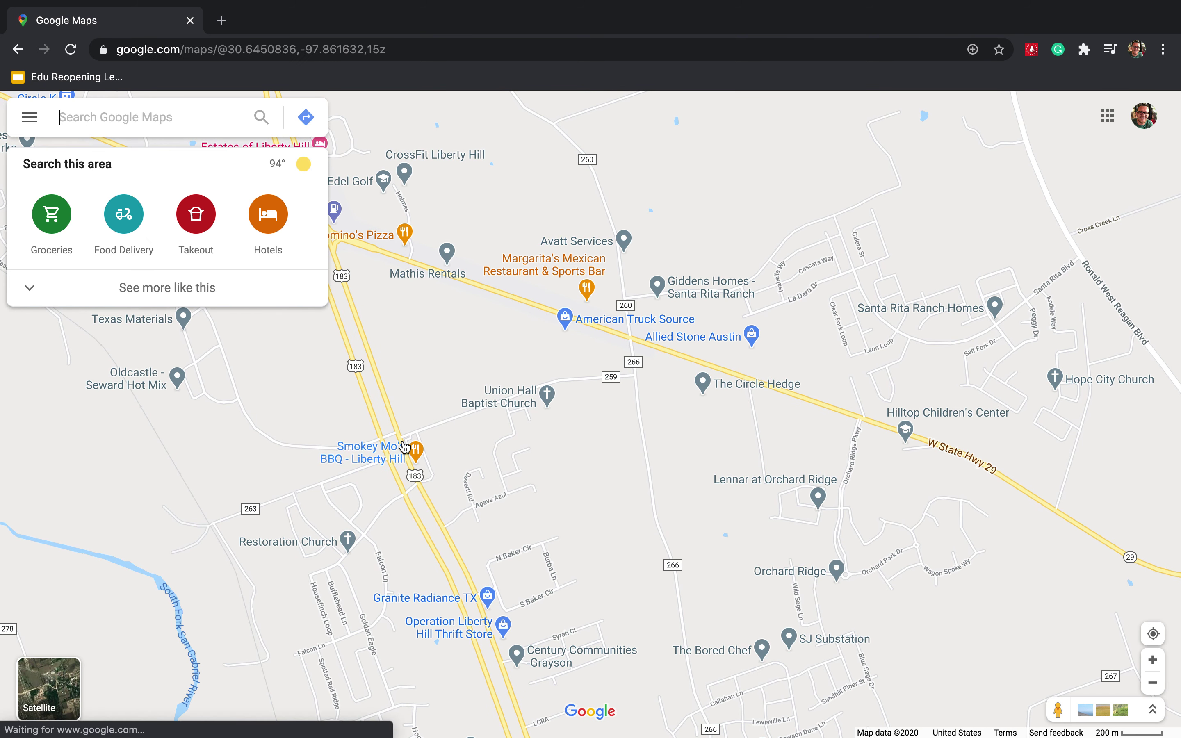
pyautogui.moveTo(404, 447)
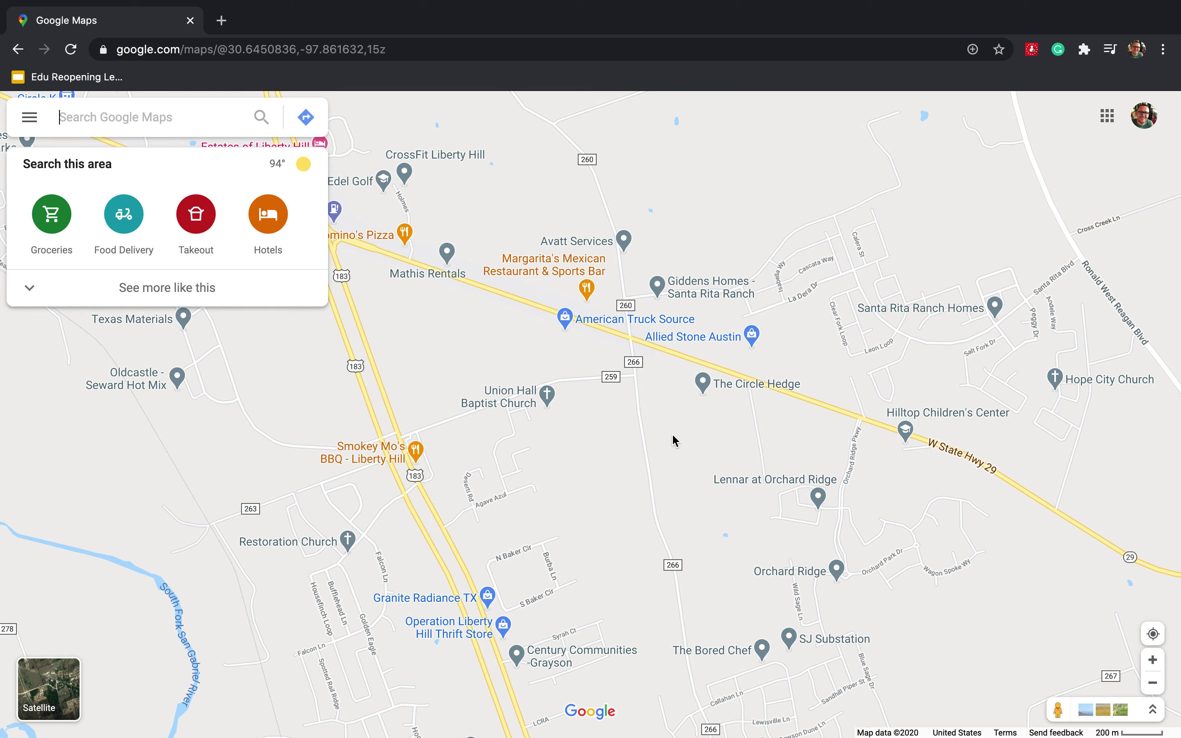
# Search the map for "walnut" and open the suggested place Walnut Creek Metropolitan Park.
pyautogui.click(208, 123)
pyautogui.write('wal')
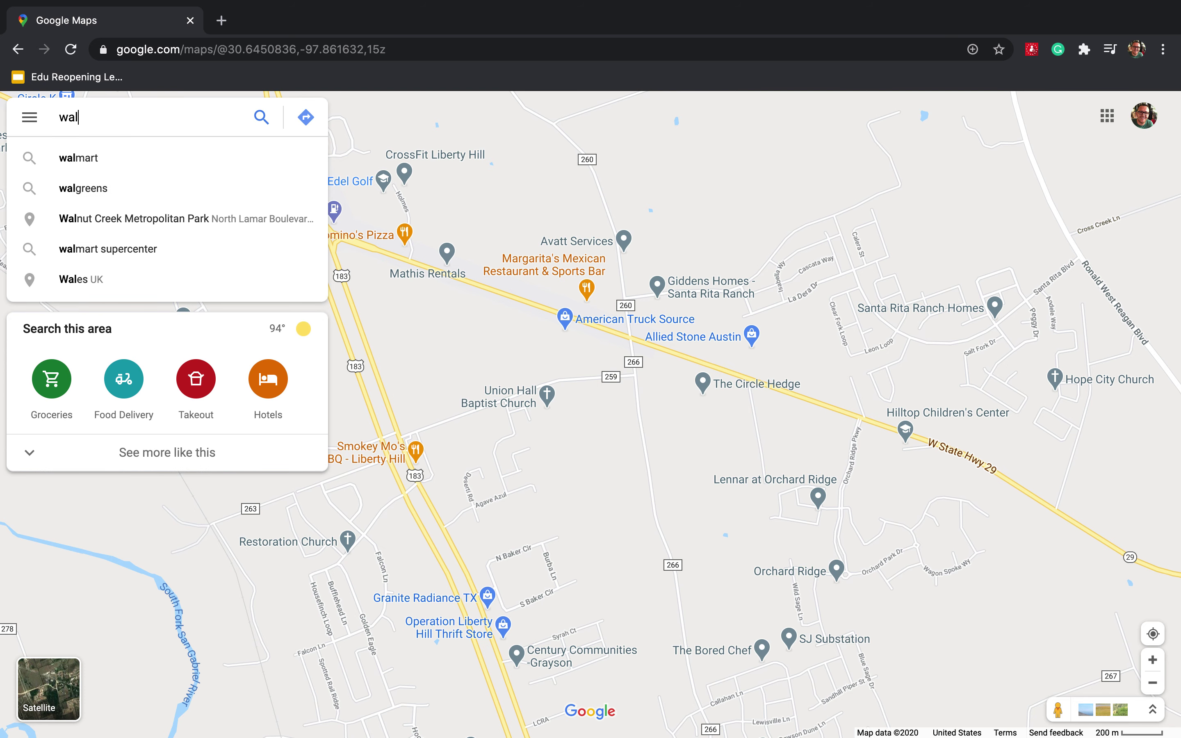
pyautogui.write('nut')
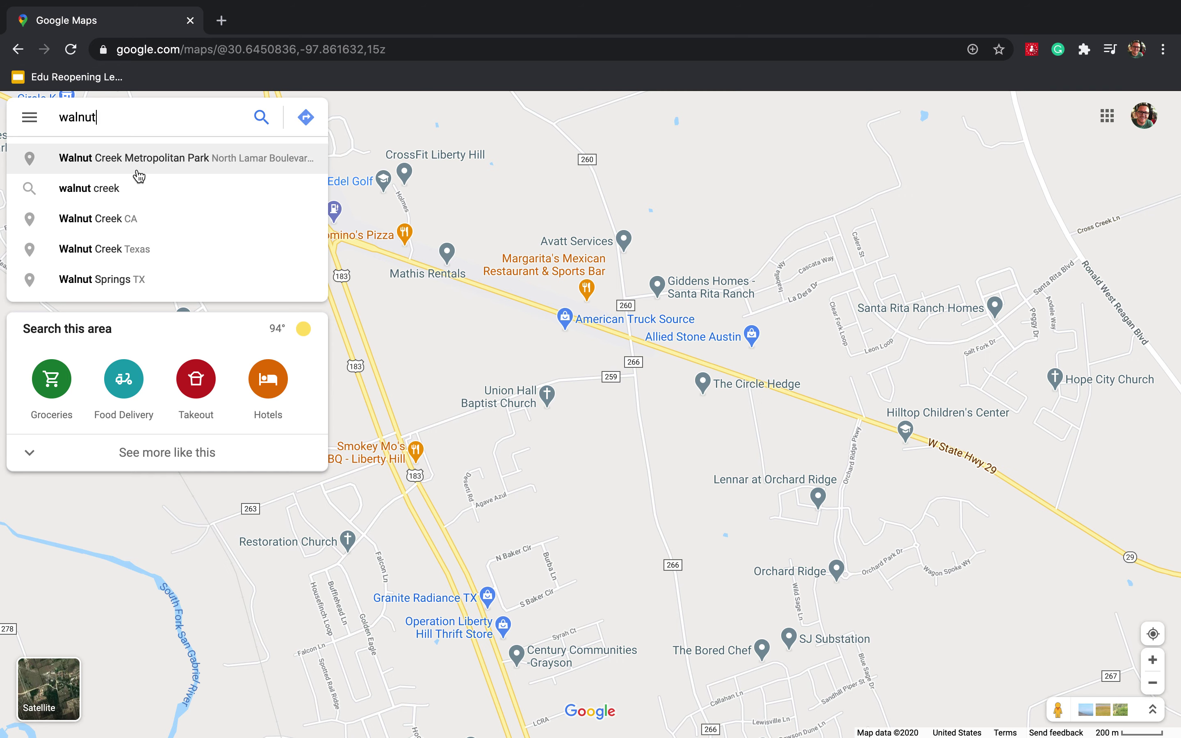
pyautogui.click(138, 169)
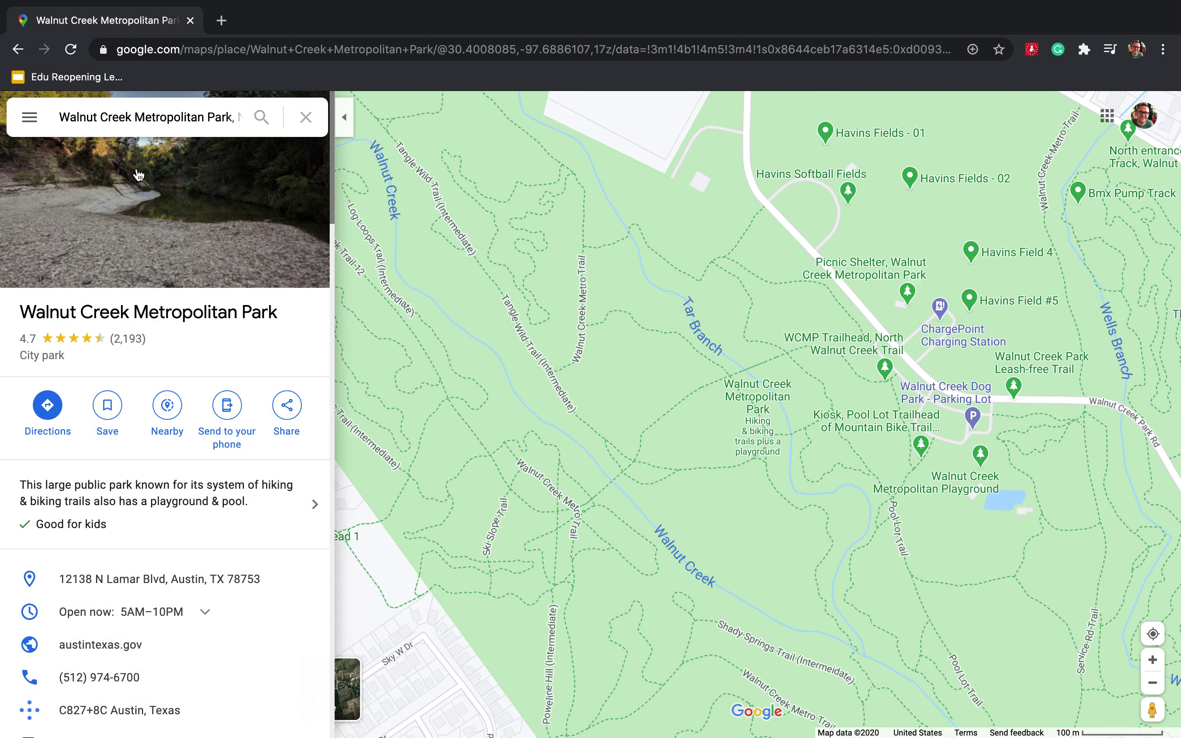
# Look through the park's place details, including its contact information, popular times, photo categories and review summary.
pyautogui.scroll(-2, 263, 548)
pyautogui.scroll(-2, 206, 611)
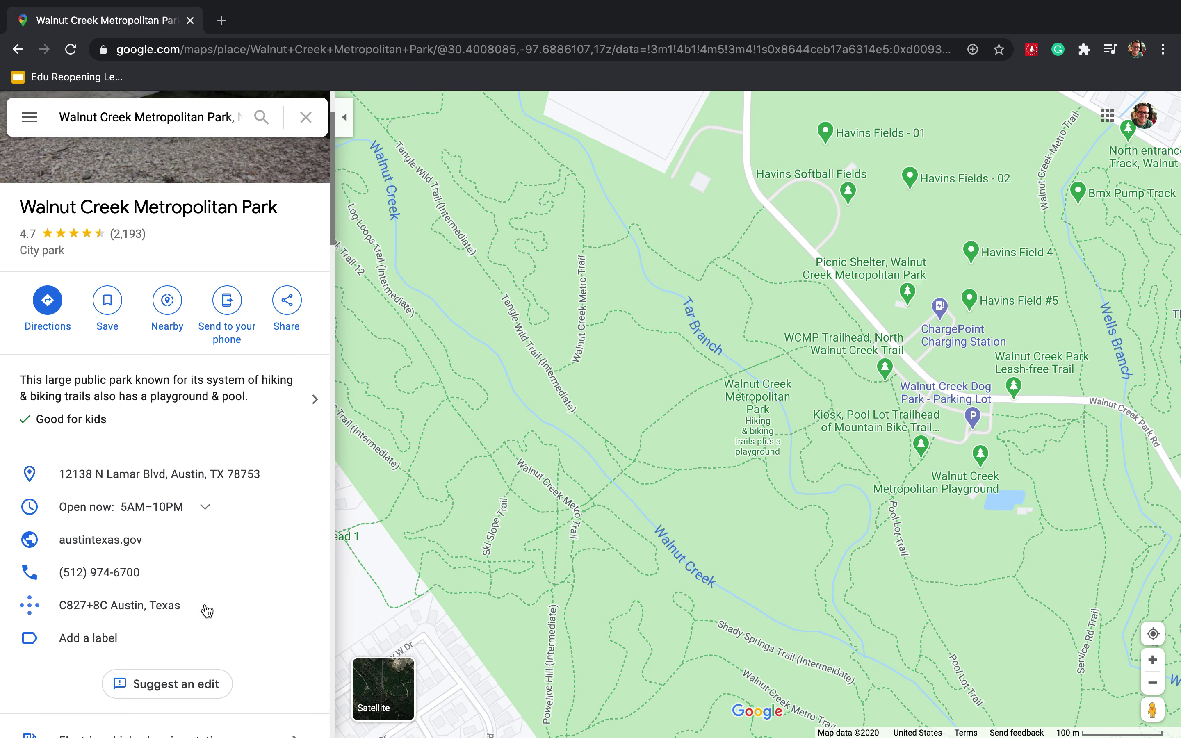
pyautogui.scroll(-3, 207, 610)
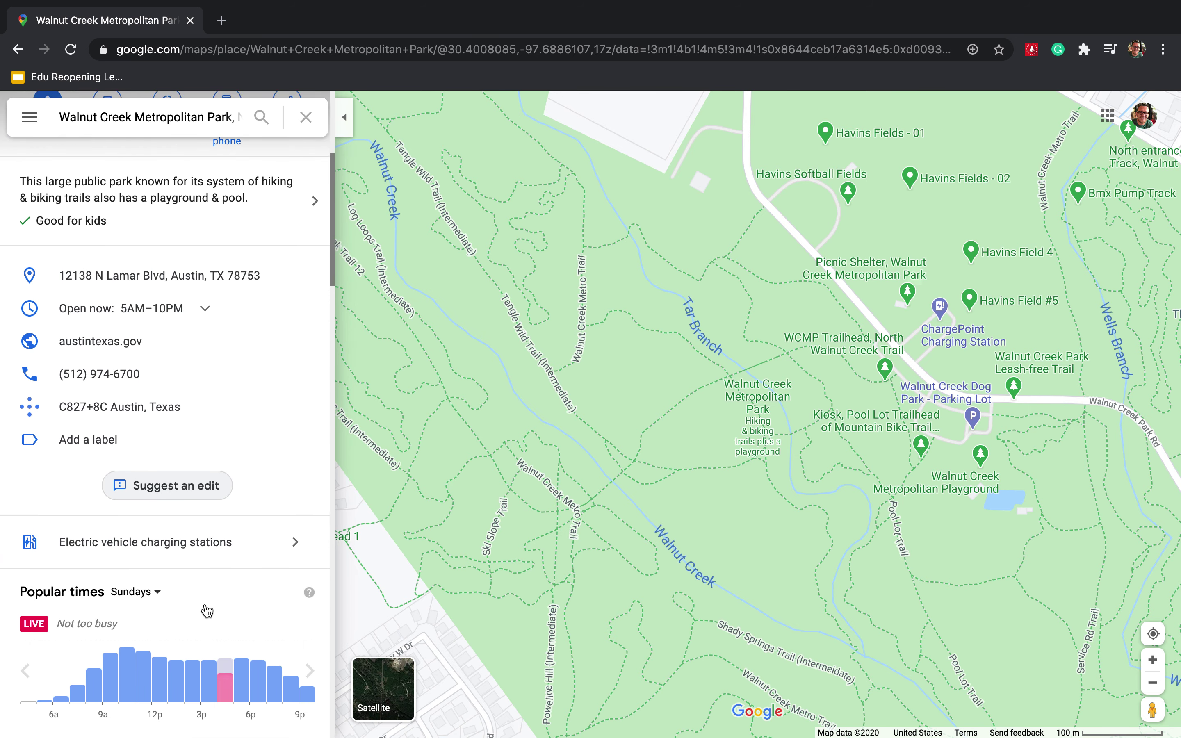
pyautogui.scroll(-4, 287, 322)
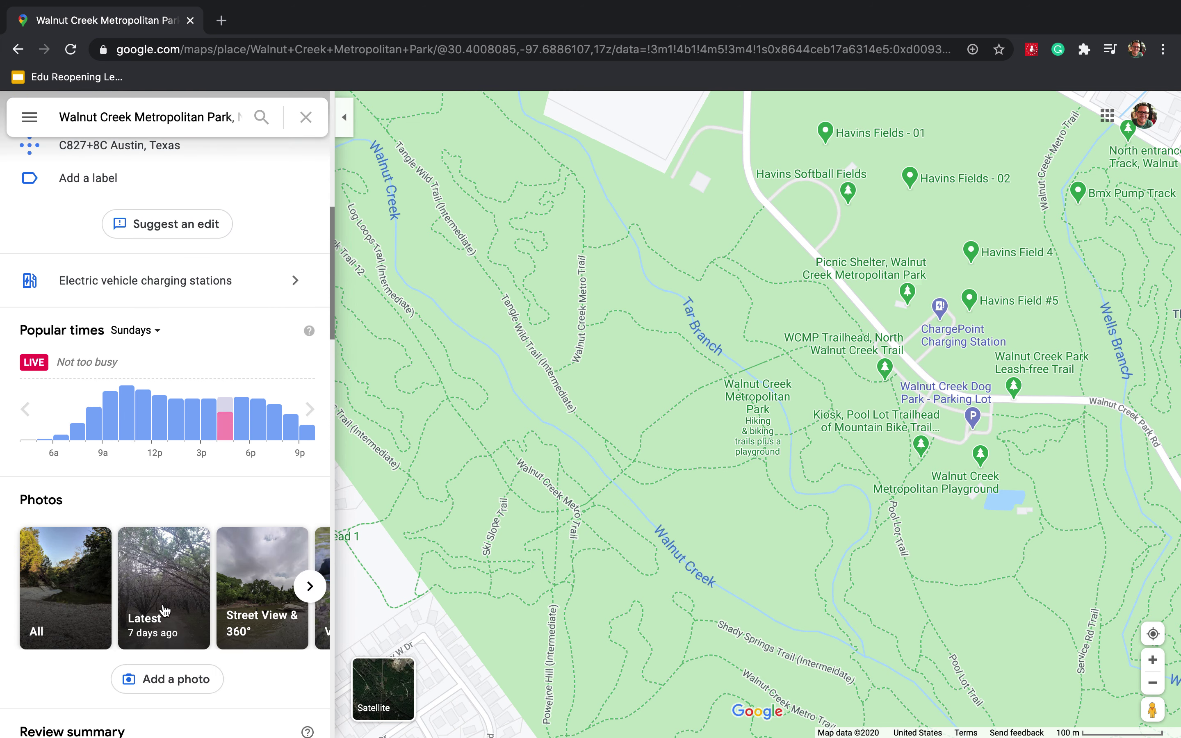
pyautogui.scroll(10, 165, 610)
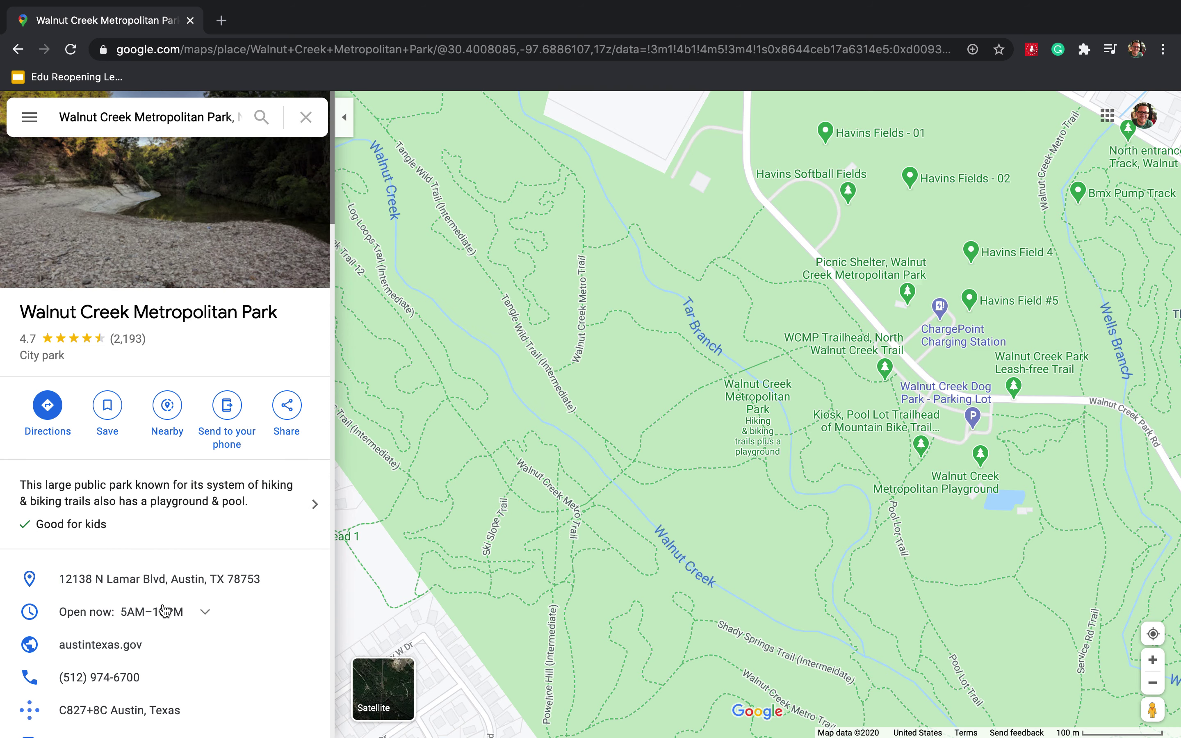
pyautogui.scroll(-15, 165, 610)
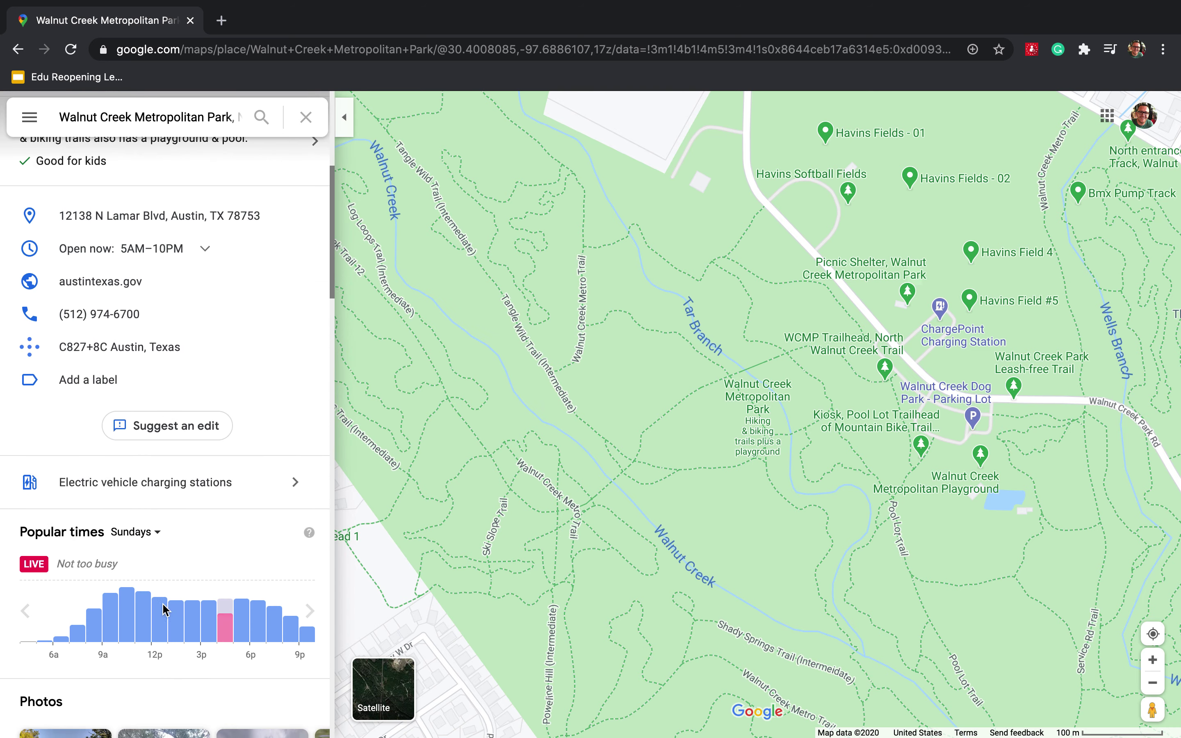
pyautogui.scroll(8, 165, 610)
pyautogui.scroll(10, 165, 610)
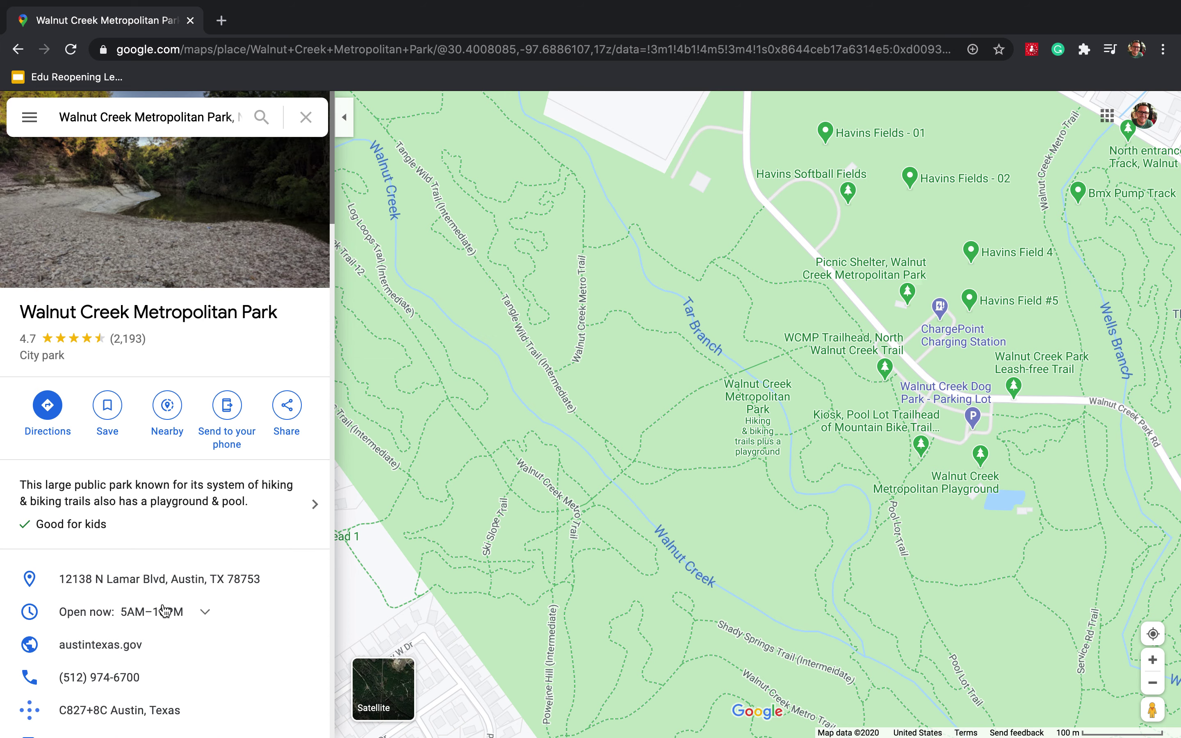
pyautogui.scroll(-10, 165, 610)
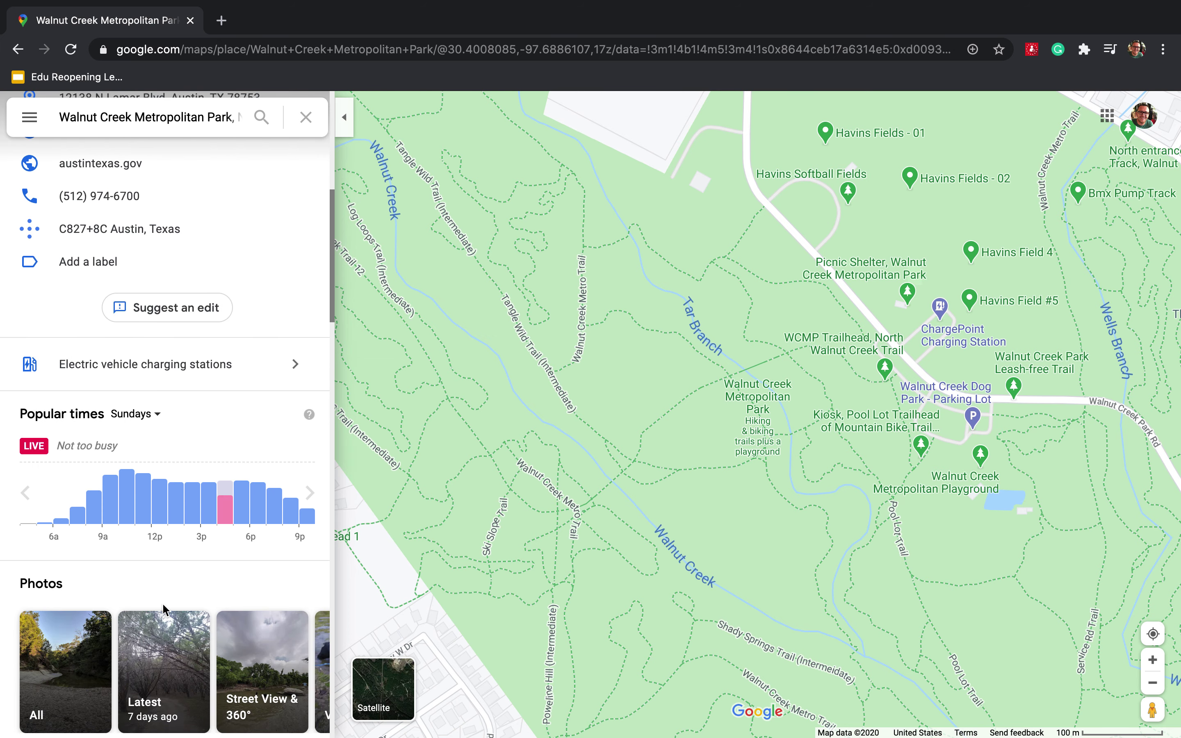
pyautogui.scroll(-2, 164, 609)
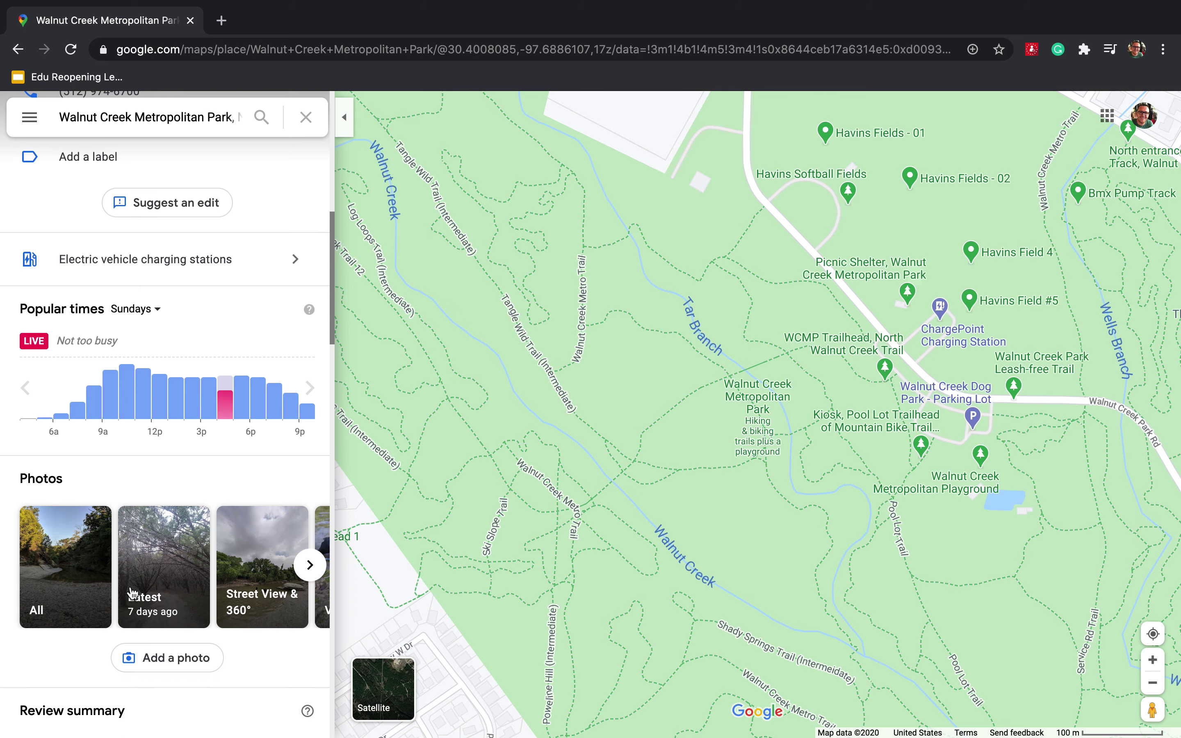
pyautogui.click(310, 567)
pyautogui.click(24, 565)
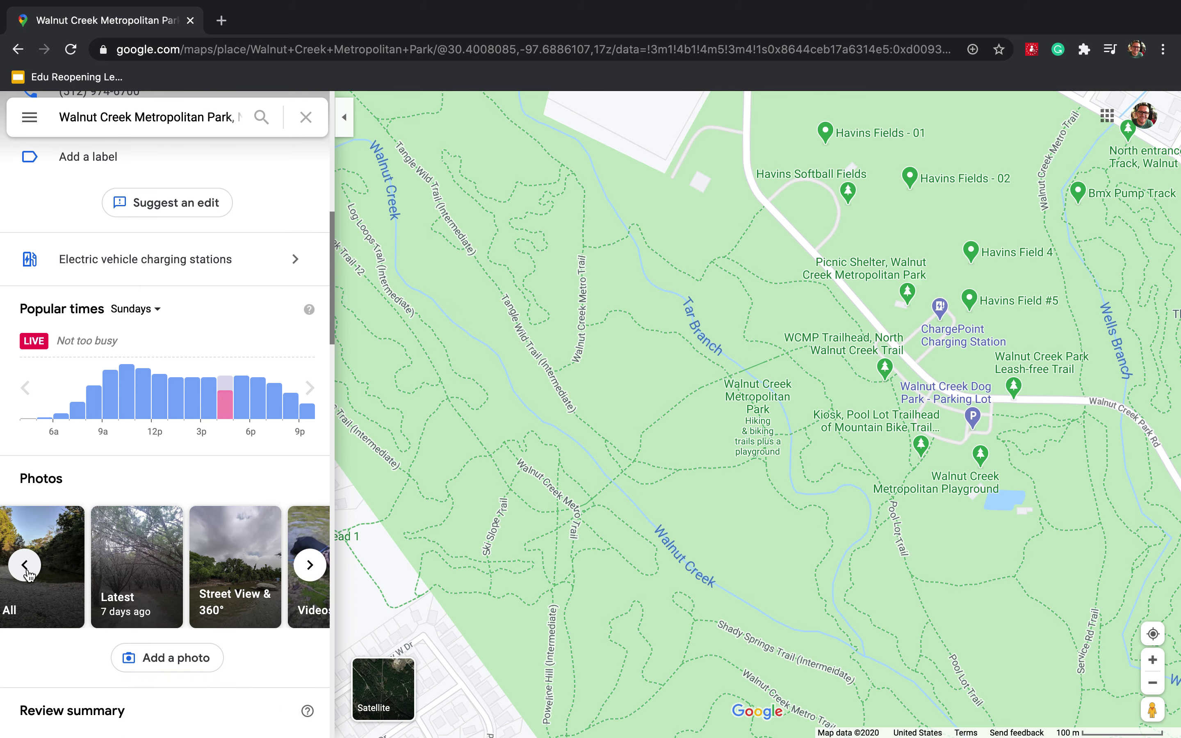
pyautogui.scroll(-4, 217, 414)
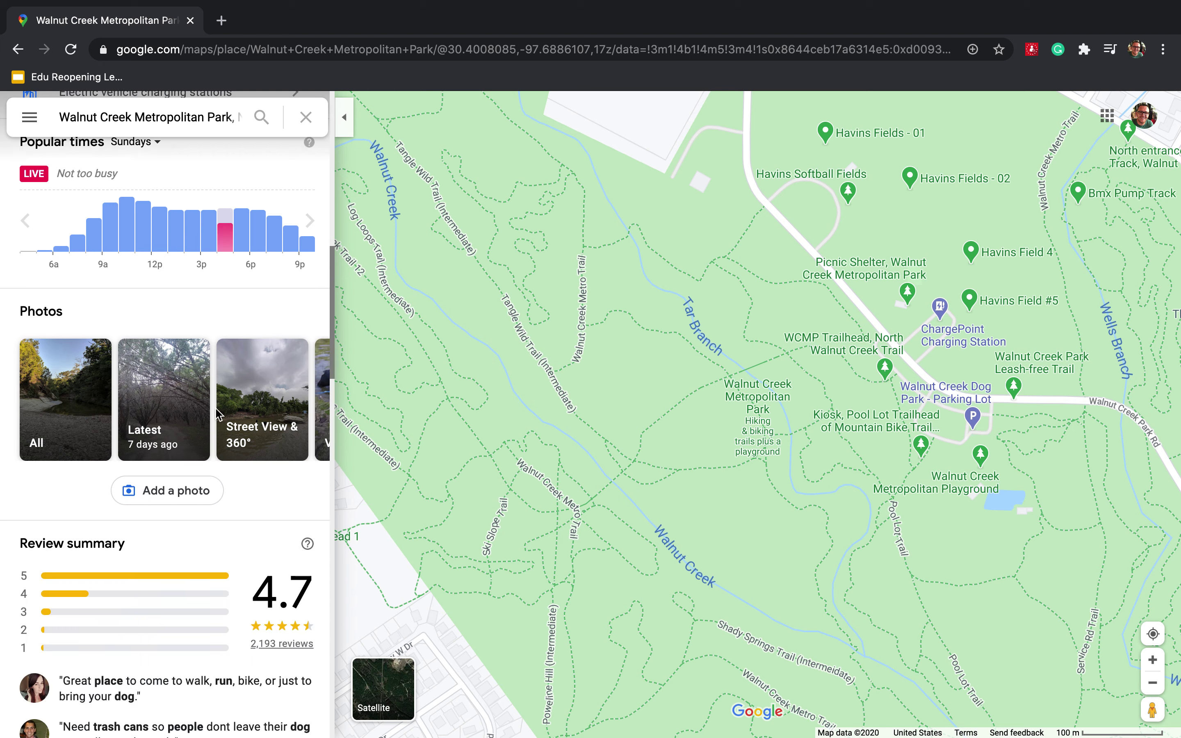
pyautogui.scroll(10, 218, 415)
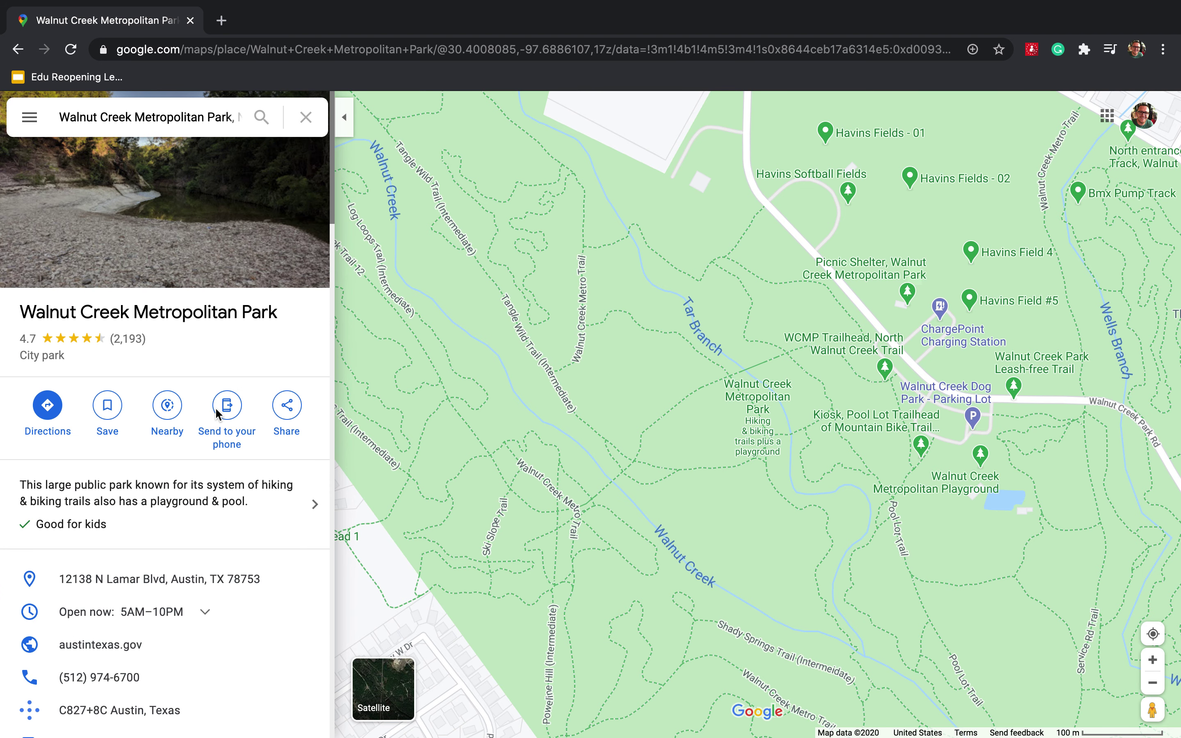
# Hide the place details and zoom the map out two levels to show the whole park and its surroundings.
pyautogui.click(344, 117)
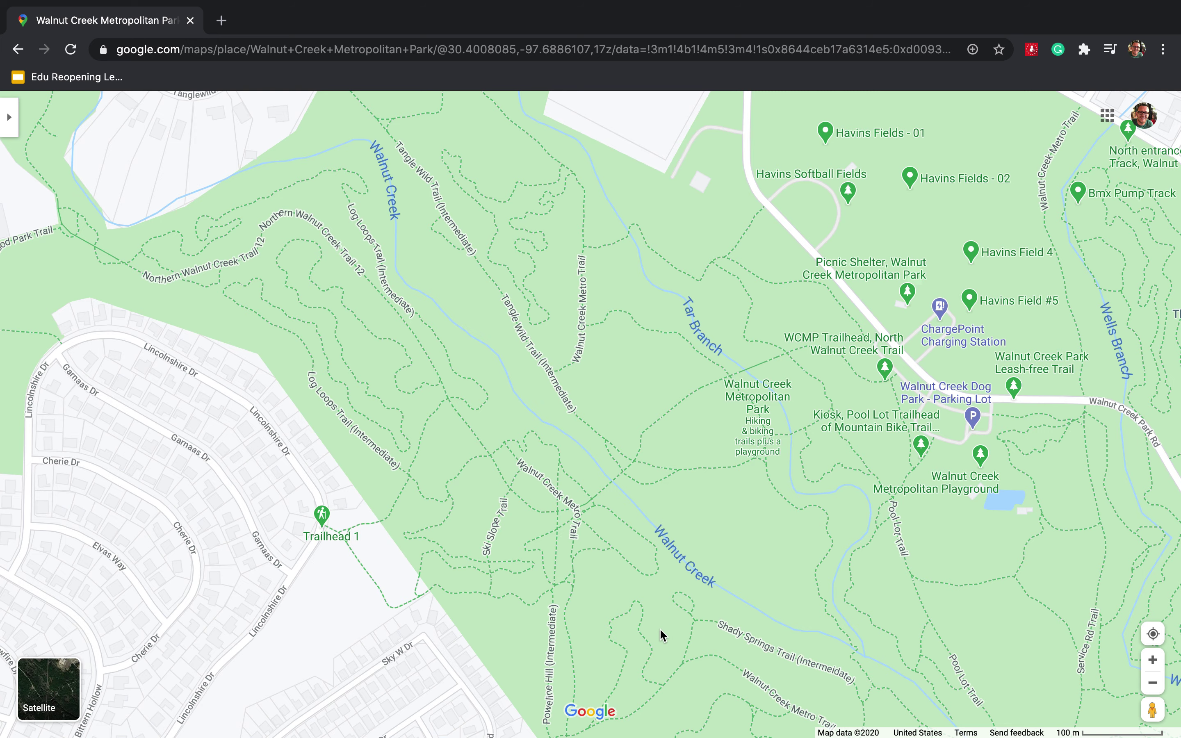
pyautogui.click(1153, 684)
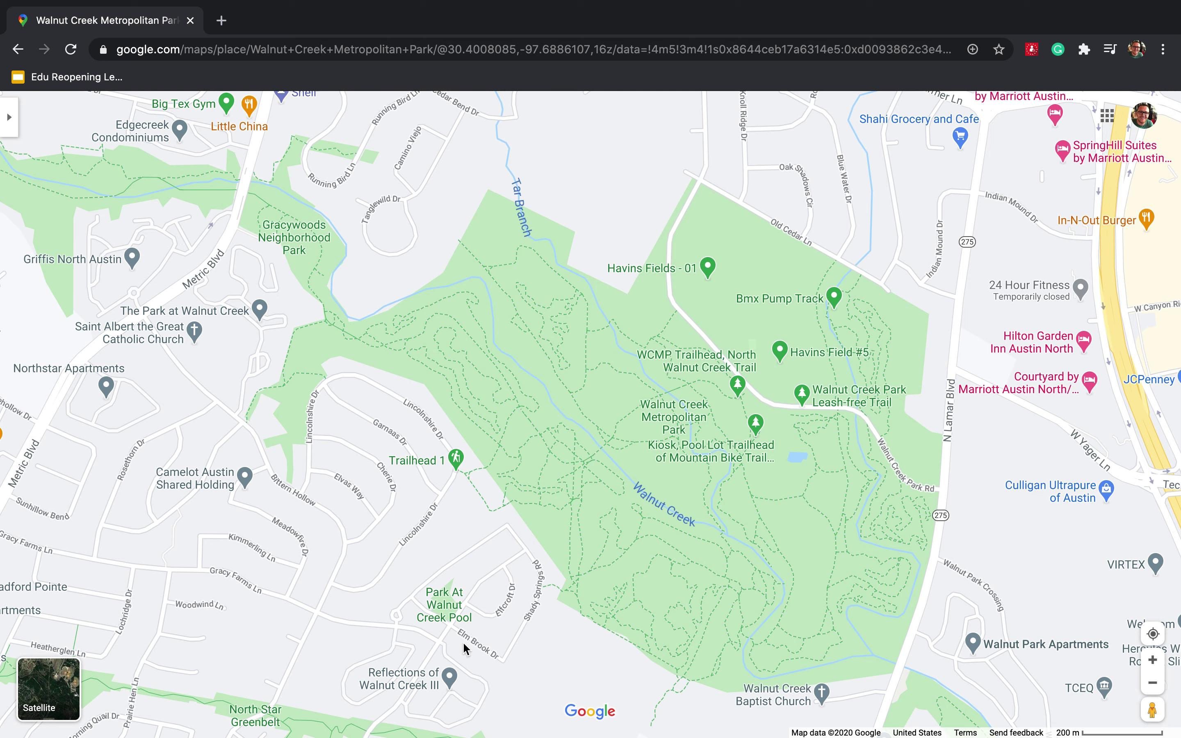
pyautogui.click(1151, 681)
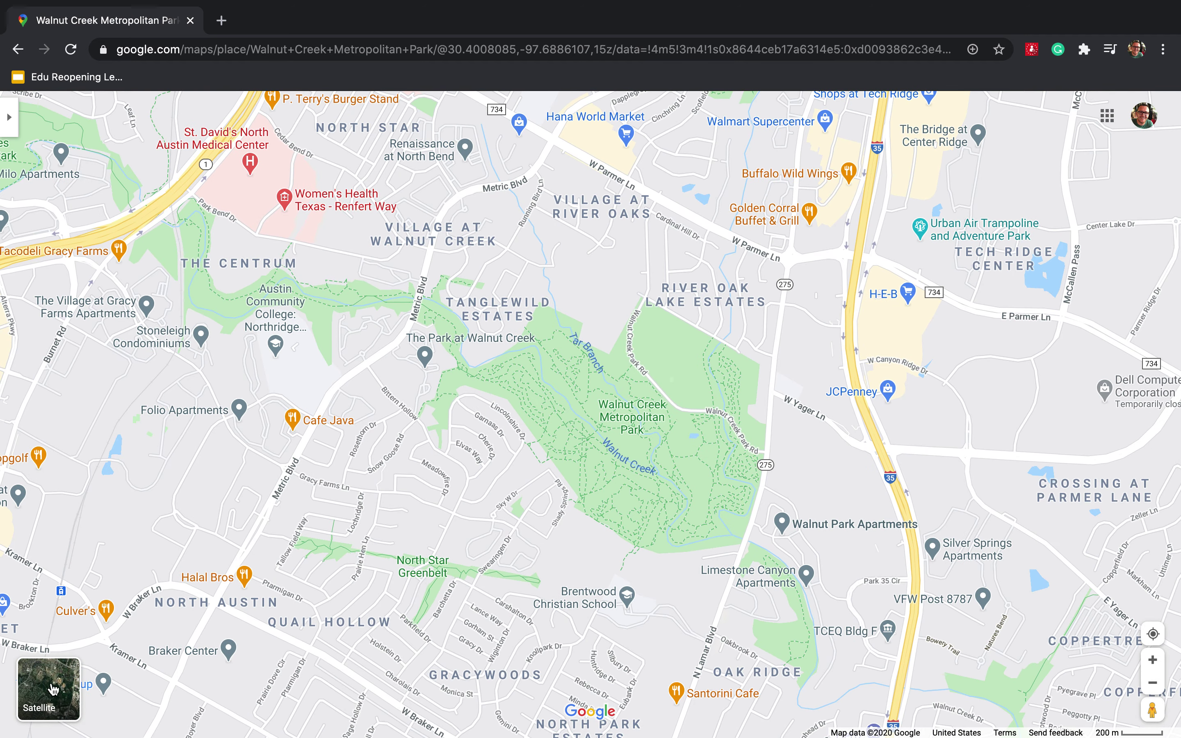
# Compare the park area in satellite imagery with the standard map, ending on the standard map.
pyautogui.click(55, 689)
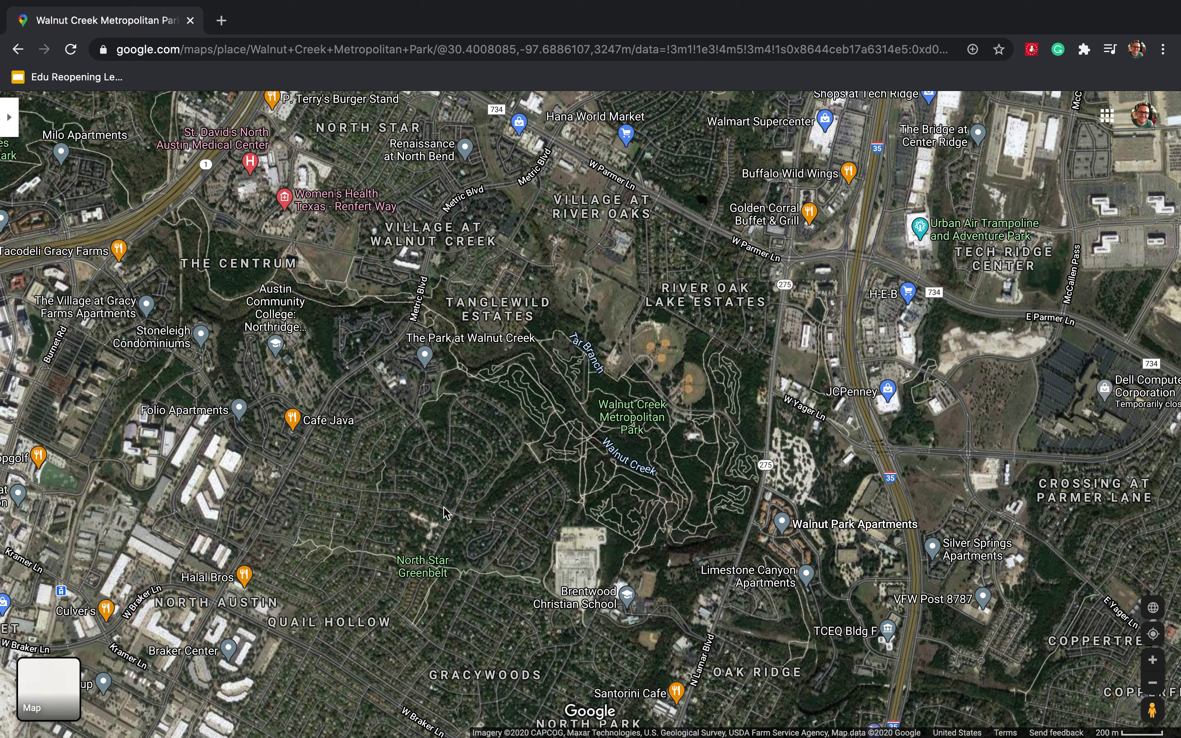
pyautogui.click(44, 693)
pyautogui.click(44, 693)
pyautogui.click(44, 692)
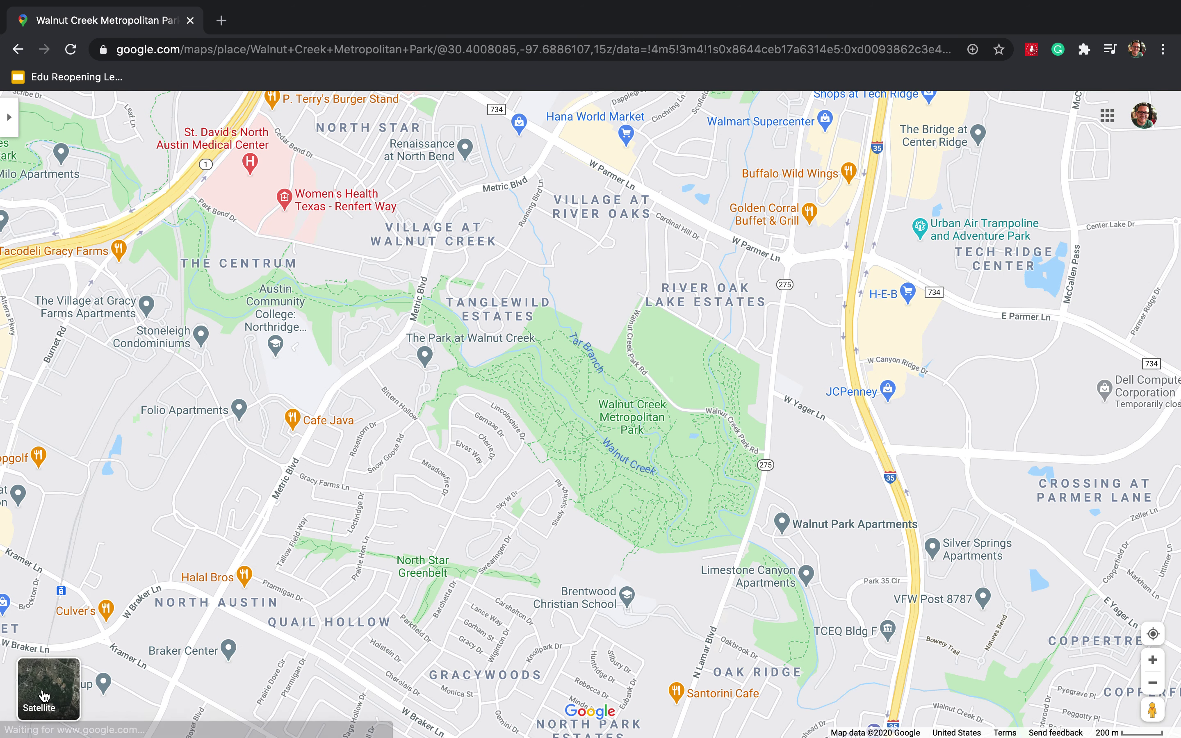
pyautogui.click(44, 693)
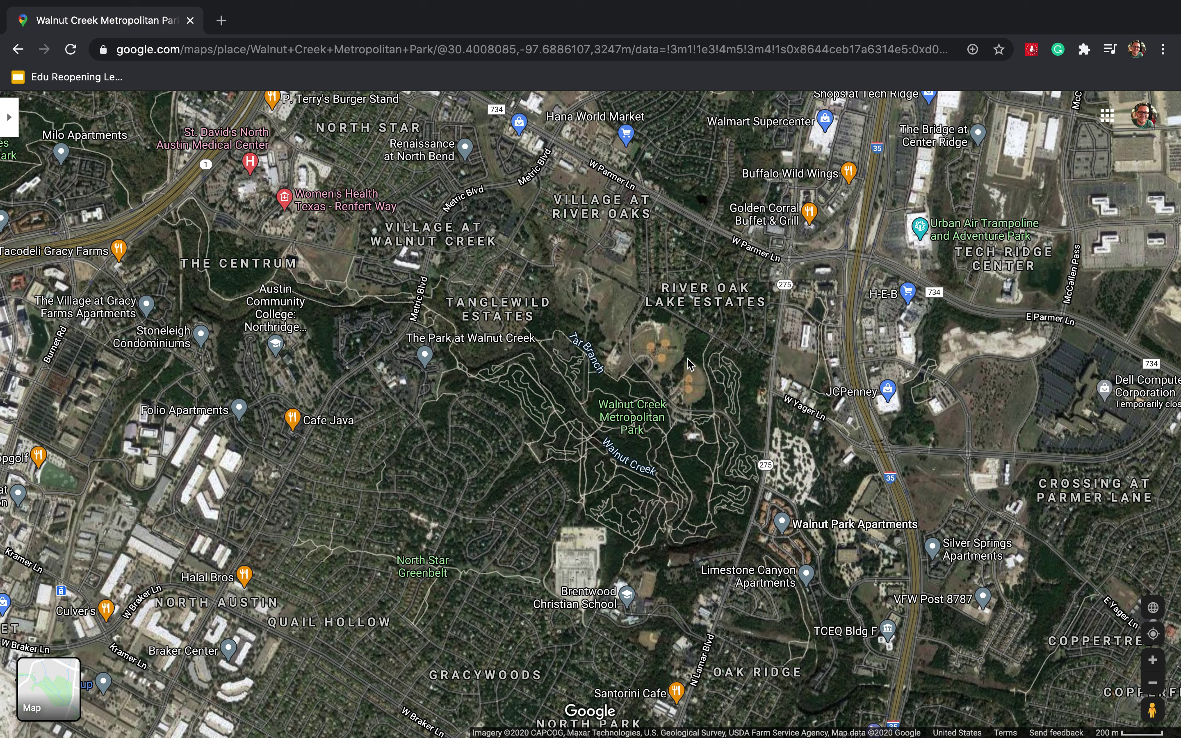
pyautogui.click(78, 677)
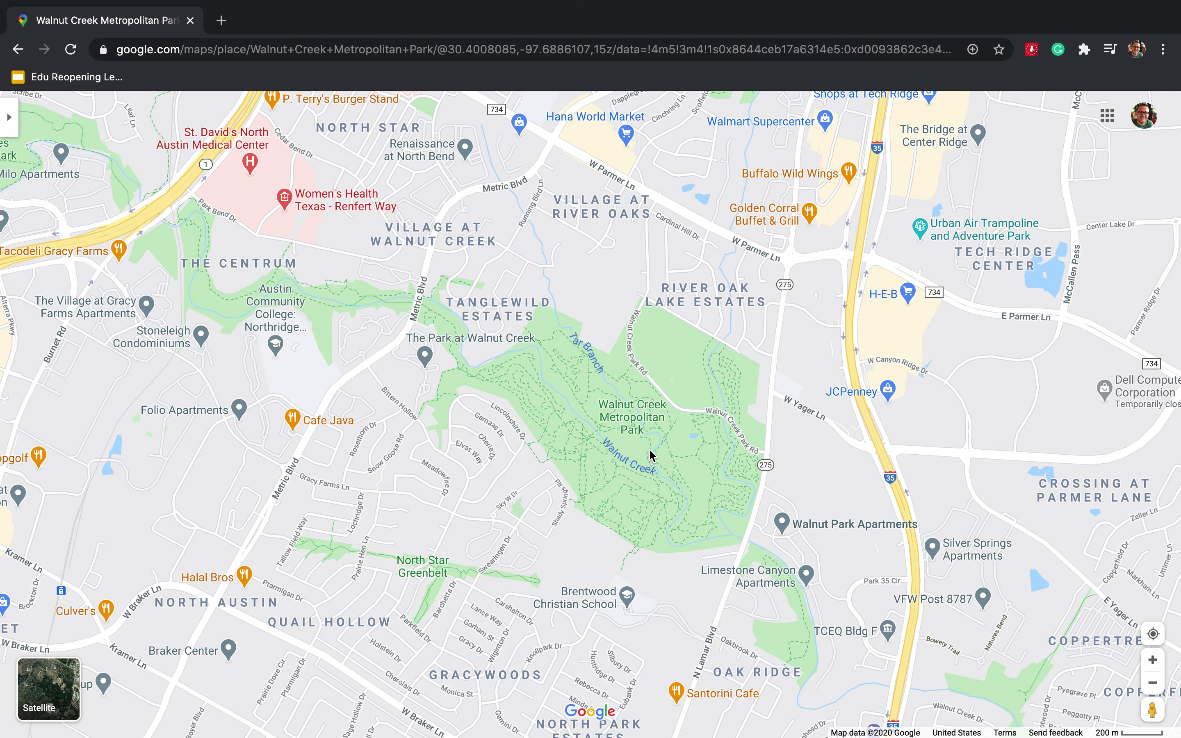
# Measure the straight-line distance from the park's center to Interstate 35 and to Highway 1 near St. David's North Austin Medical Center.
pyautogui.rightClick(690, 355)
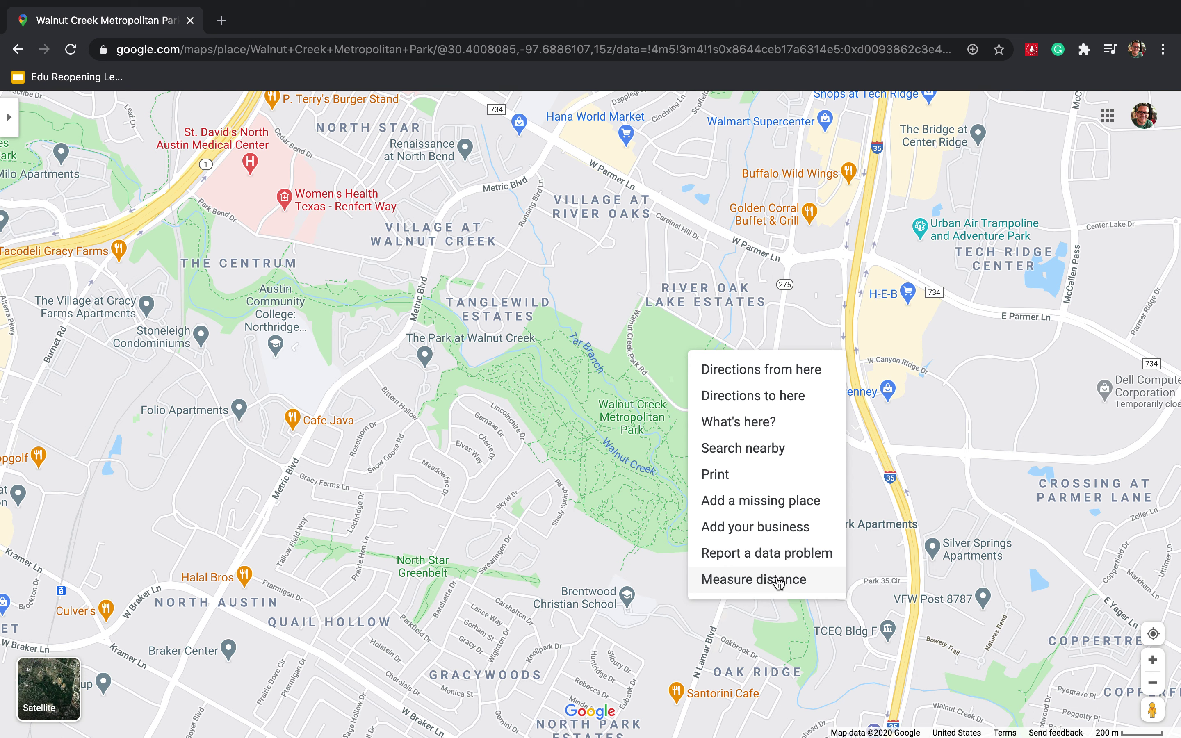
pyautogui.click(778, 582)
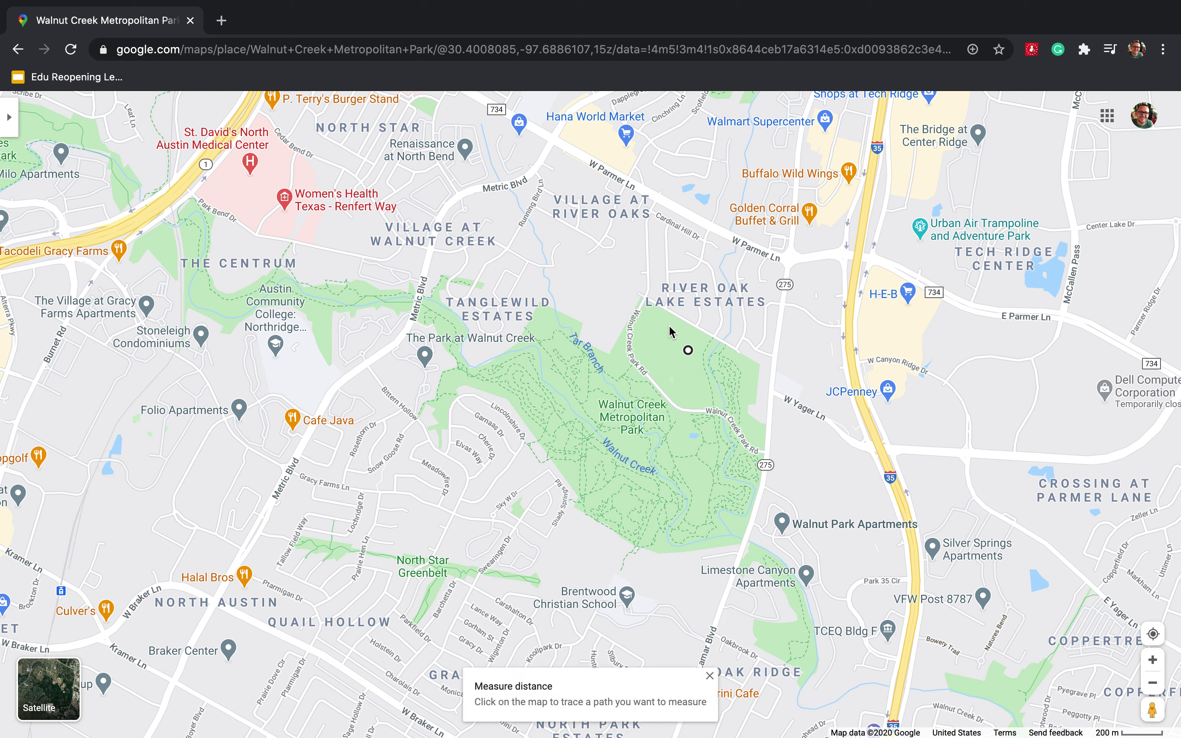
pyautogui.moveTo(688, 351); pyautogui.dragTo(634, 424)
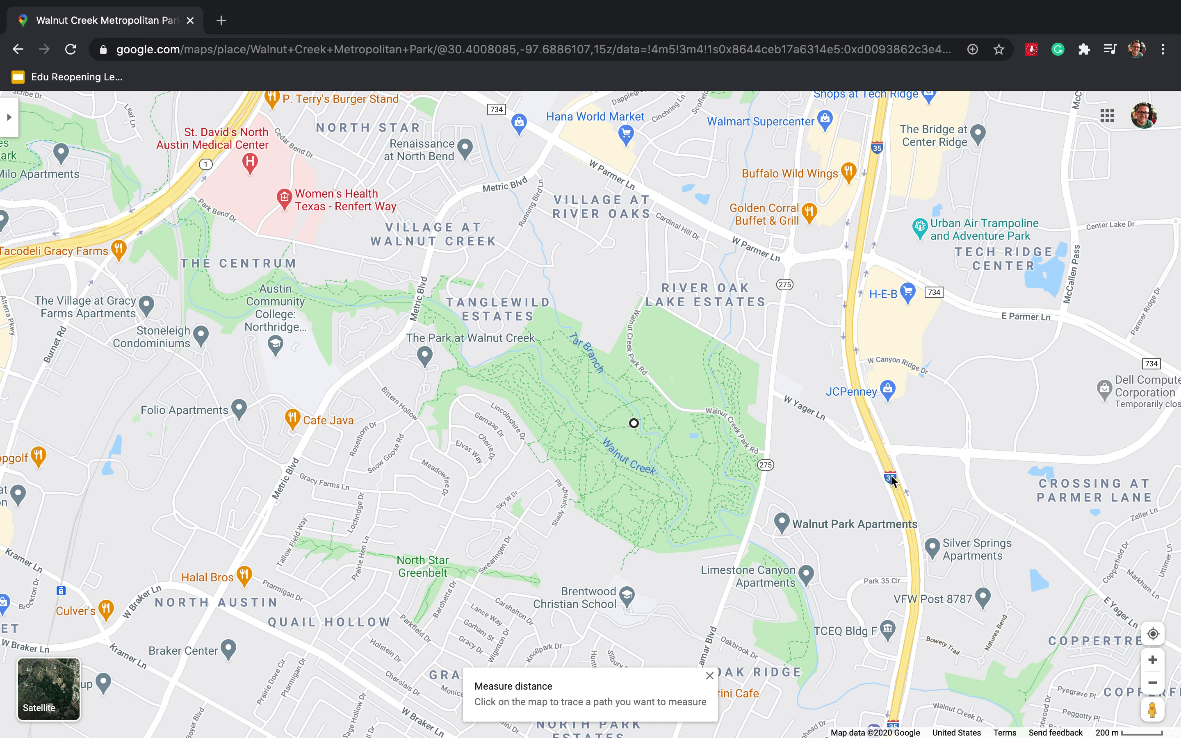
pyautogui.click(874, 436)
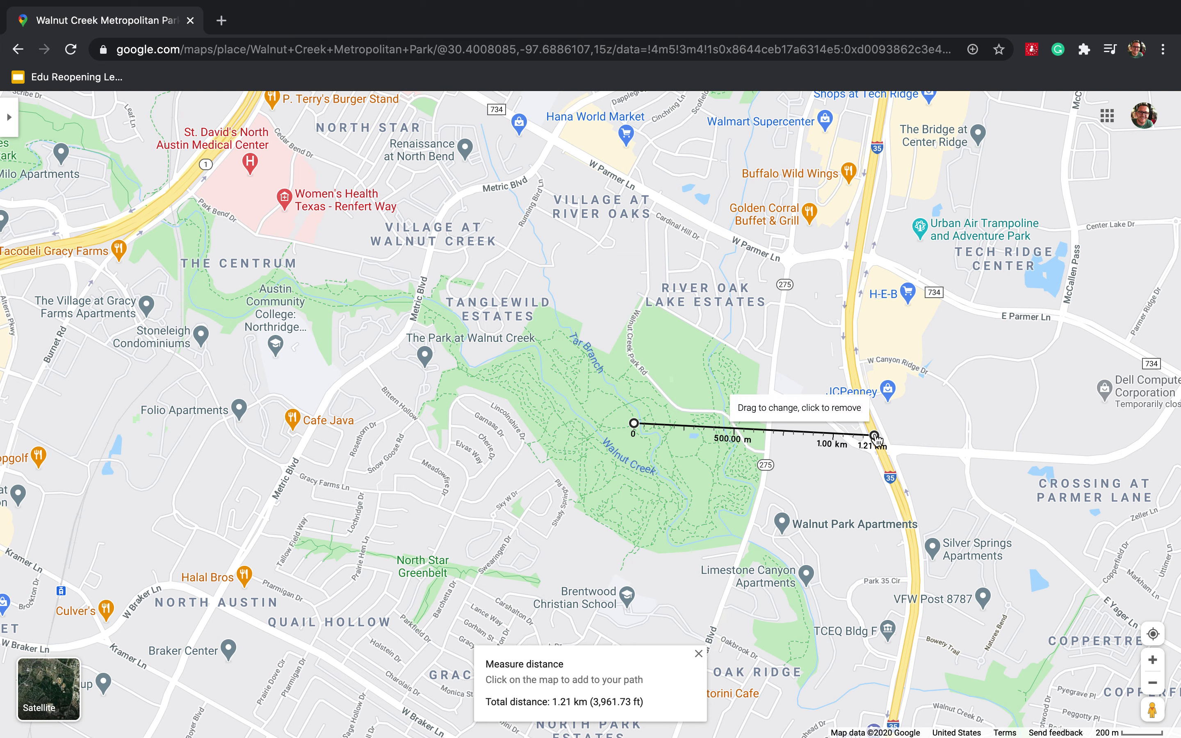
pyautogui.moveTo(872, 435)
pyautogui.mouseDown()
pyautogui.moveTo(679, 293)
pyautogui.moveTo(269, 192)
pyautogui.moveTo(211, 156)
pyautogui.mouseUp()
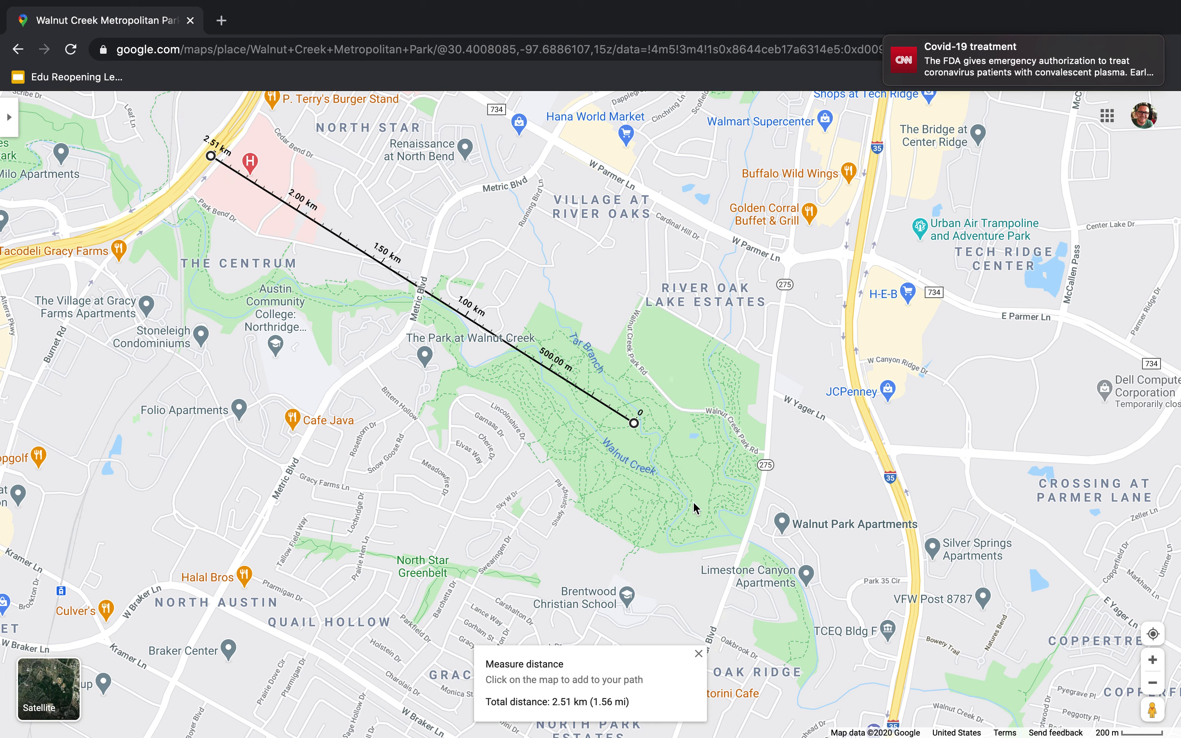
pyautogui.click(699, 654)
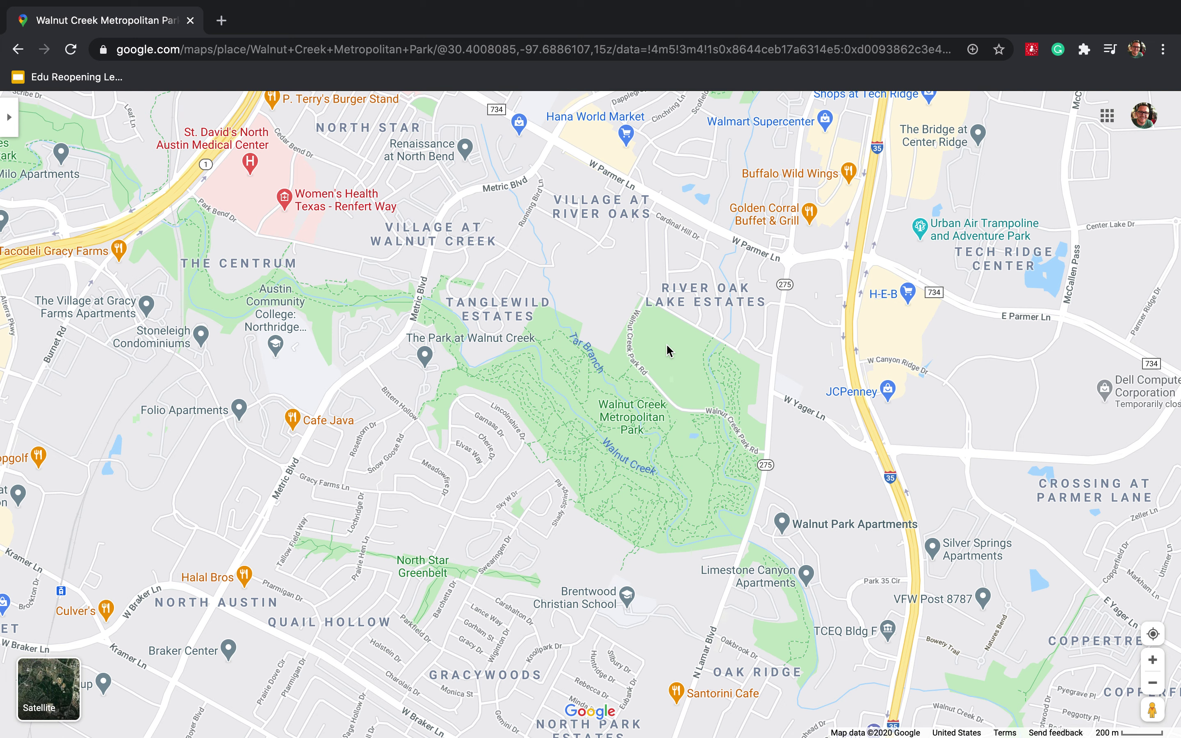
# Measure the area of the park's northeastern section by tracing a closed path around it, and clear the measurement.
pyautogui.rightClick(610, 360)
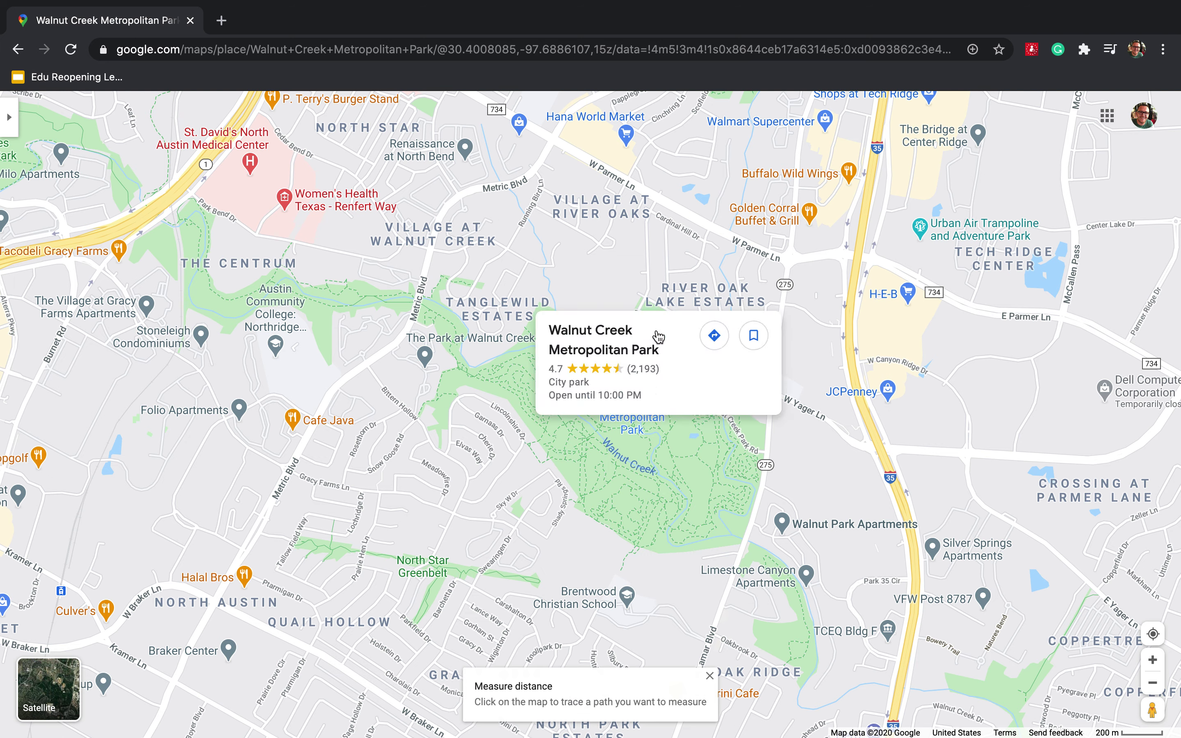
pyautogui.click(640, 295)
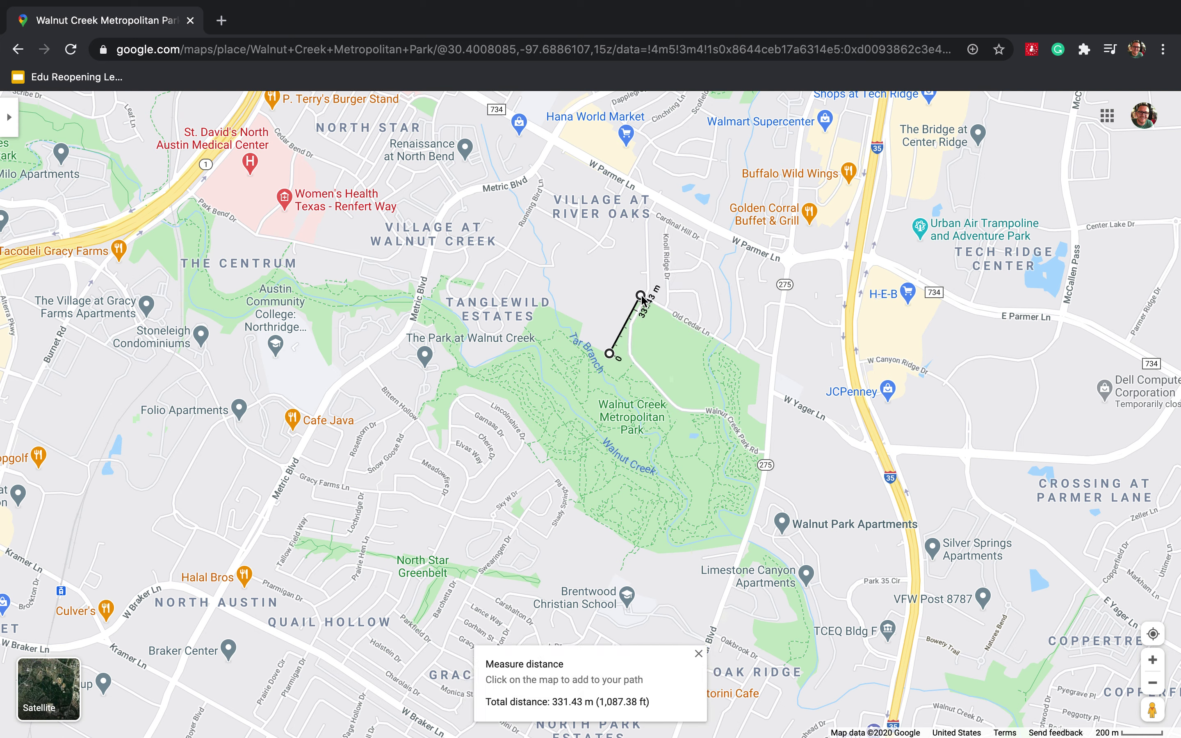
pyautogui.click(756, 364)
pyautogui.click(754, 400)
pyautogui.click(746, 405)
pyautogui.click(761, 420)
pyautogui.click(763, 452)
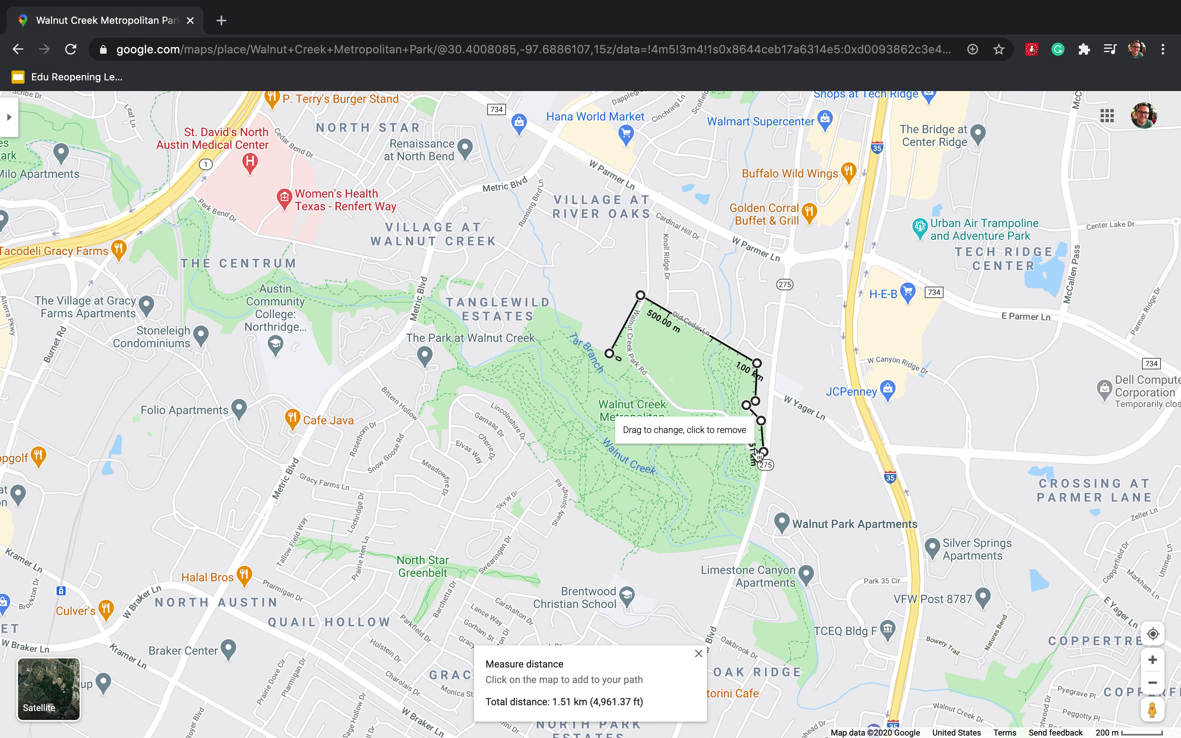
pyautogui.click(610, 353)
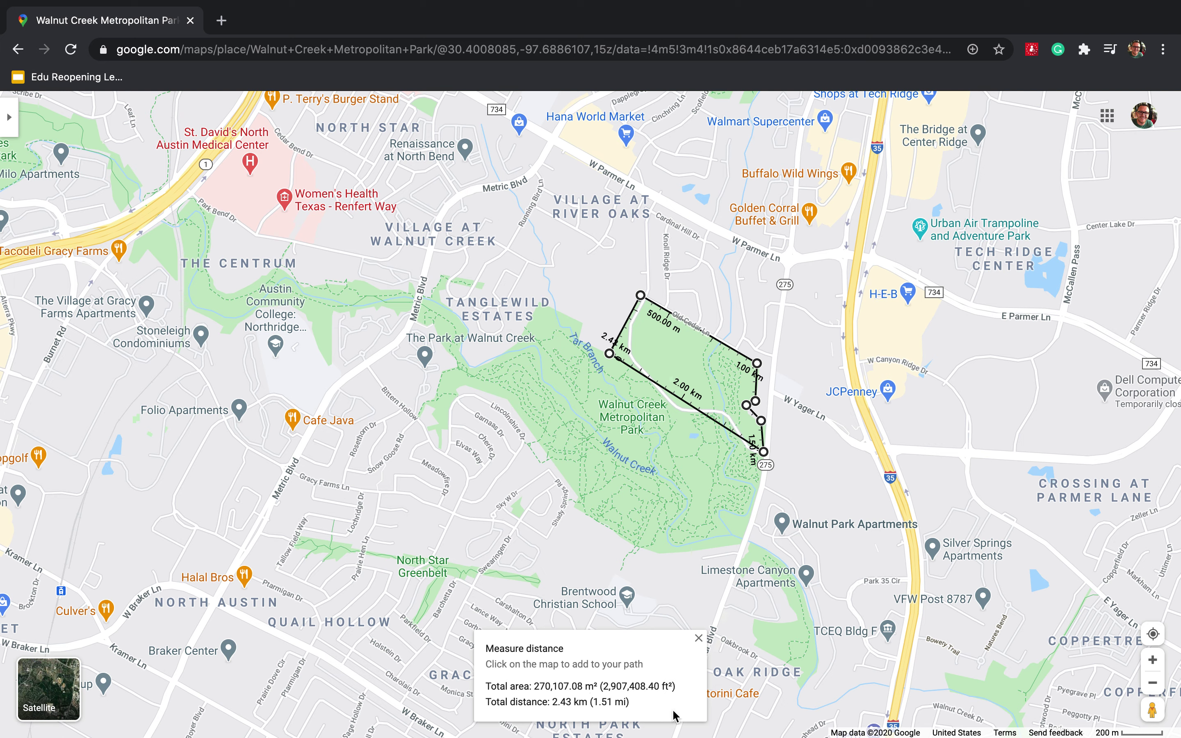
pyautogui.click(698, 638)
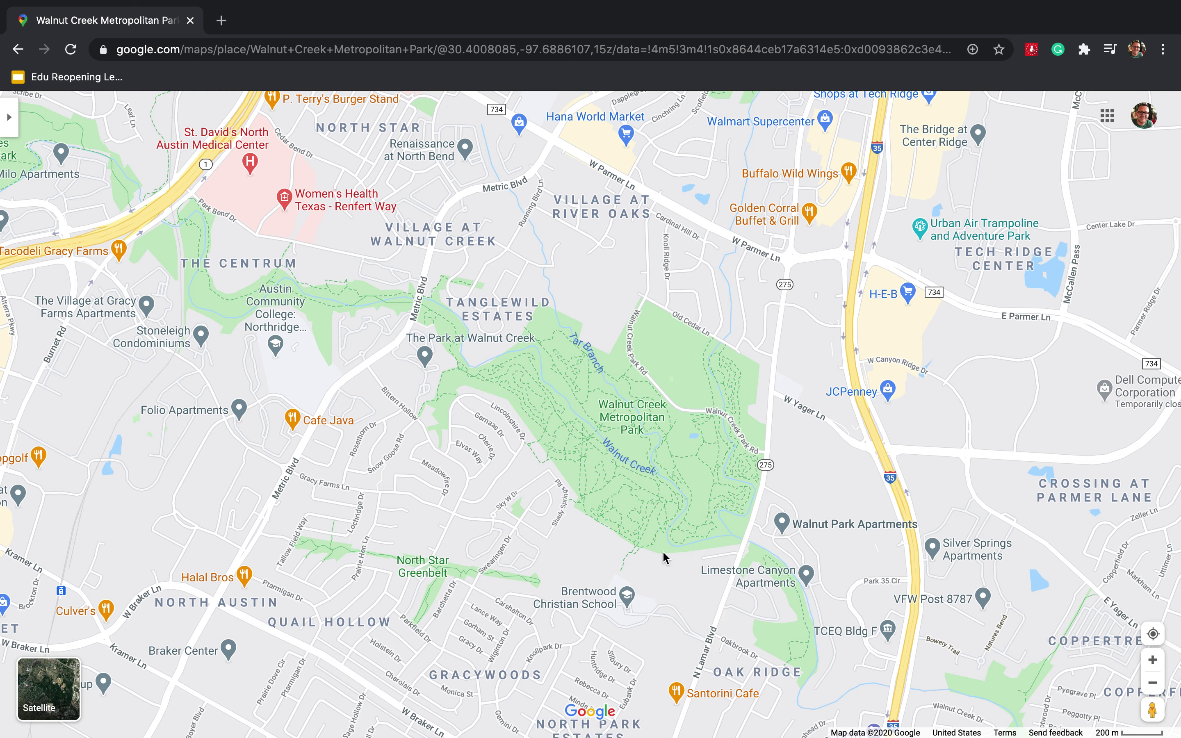
# Search Google in a new browser tab for scribble maps, open the site's Create Map page, and dismiss the welcome window.
pyautogui.click(220, 24)
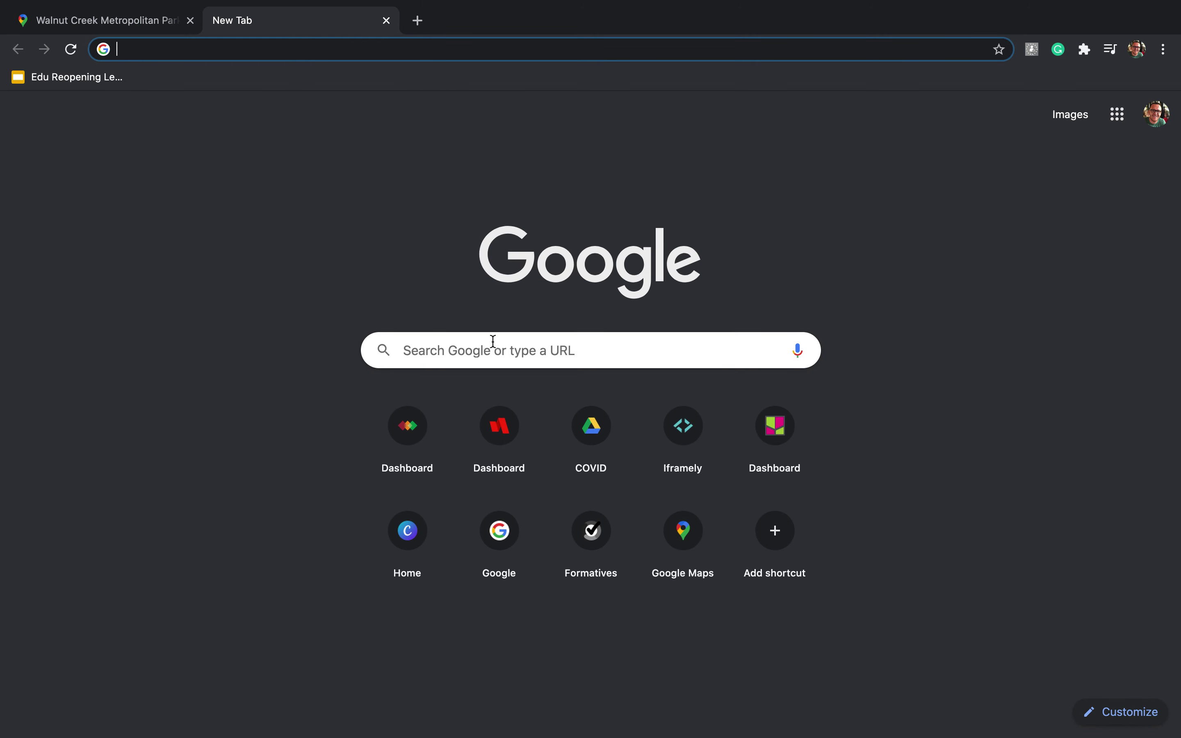
pyautogui.click(493, 344)
pyautogui.write('scrib')
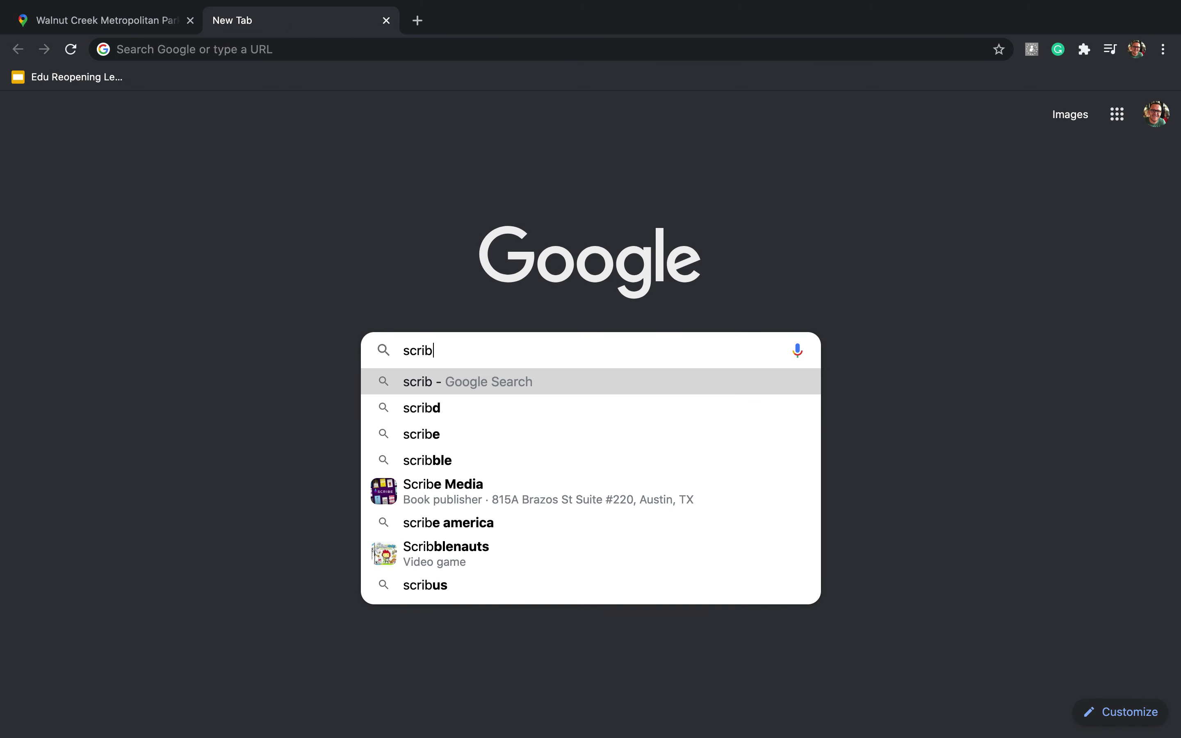
pyautogui.write('ble maps')
pyautogui.press('Return')
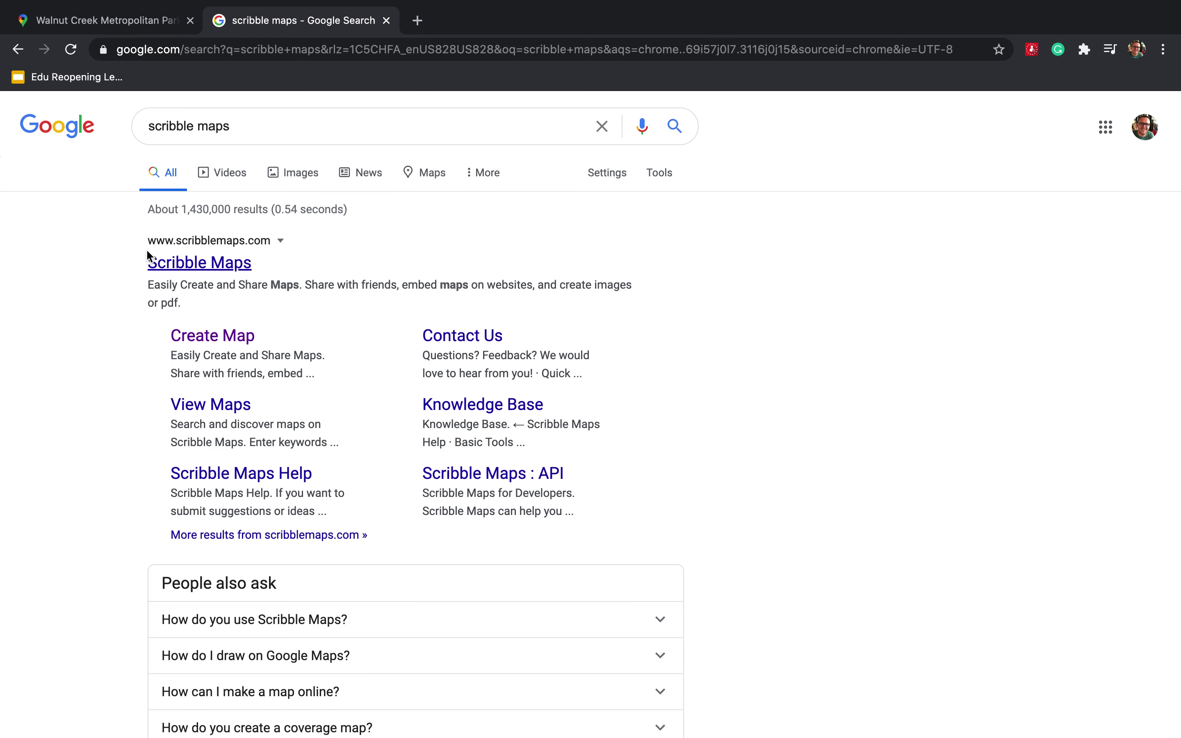
pyautogui.click(246, 339)
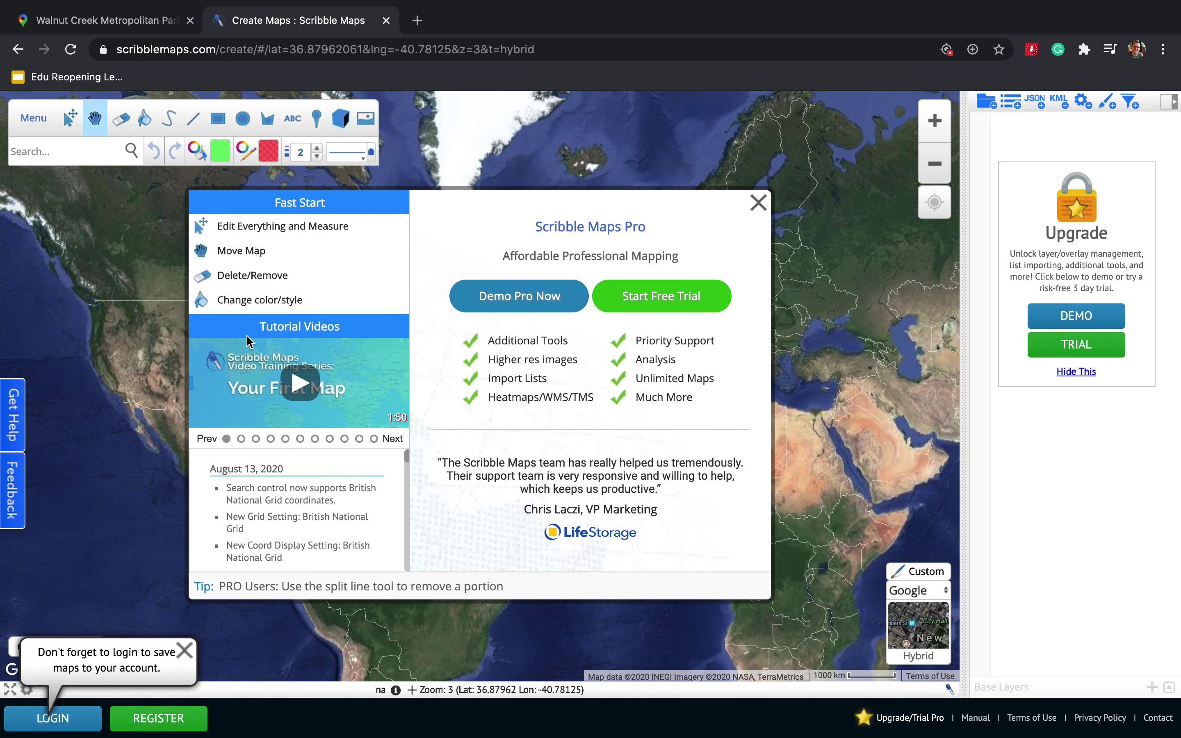
pyautogui.click(758, 202)
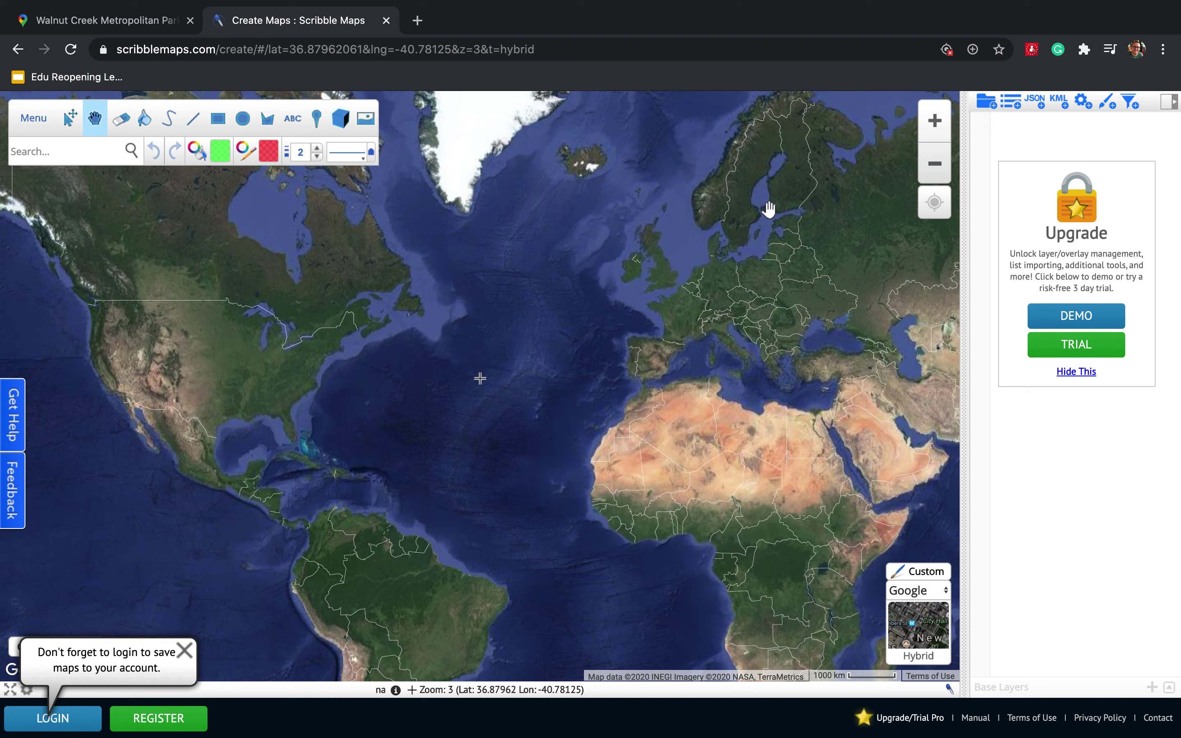
# Find Austin, TX, USA on the map, continuing with the free search, and dismiss the place pop-up.
pyautogui.click(76, 146)
pyautogui.write('austin')
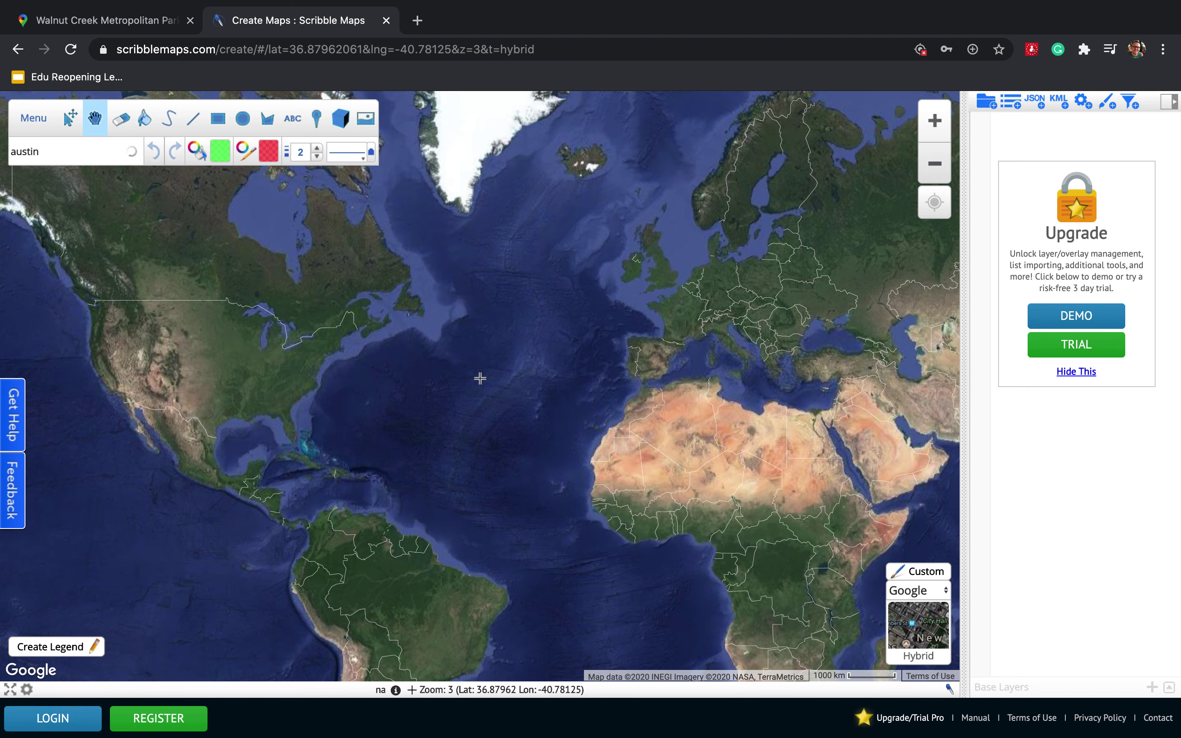
pyautogui.click(66, 179)
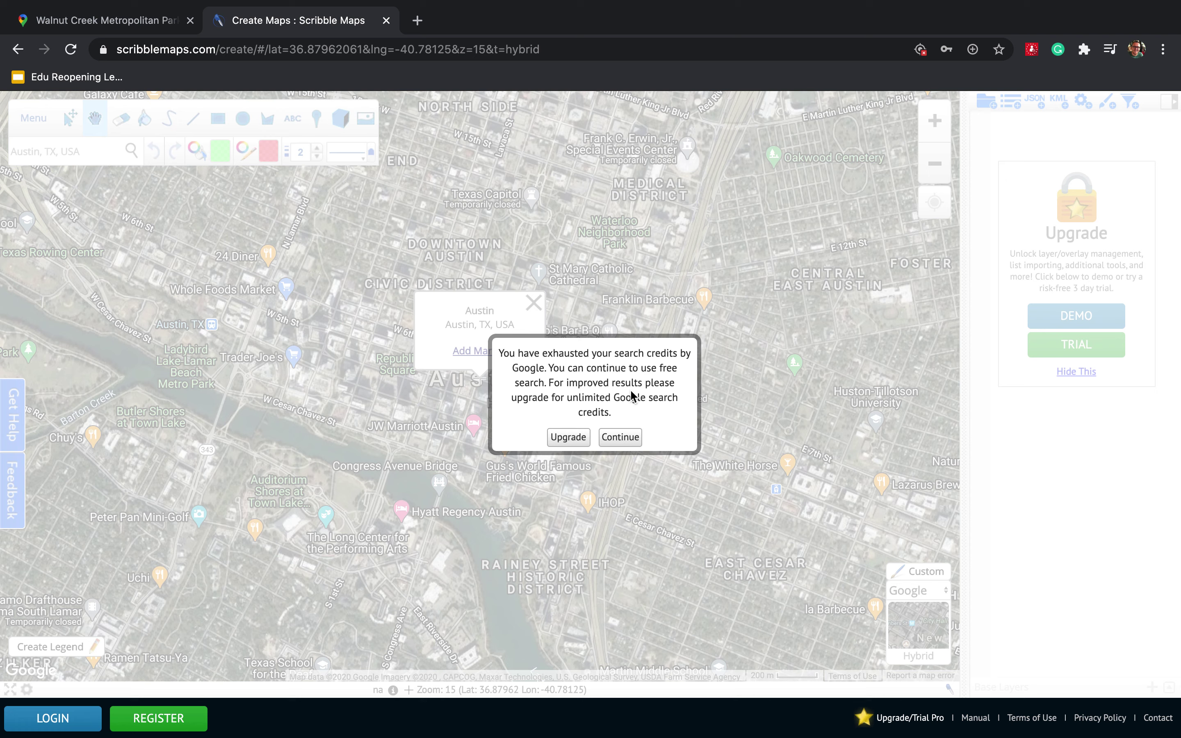
pyautogui.click(610, 441)
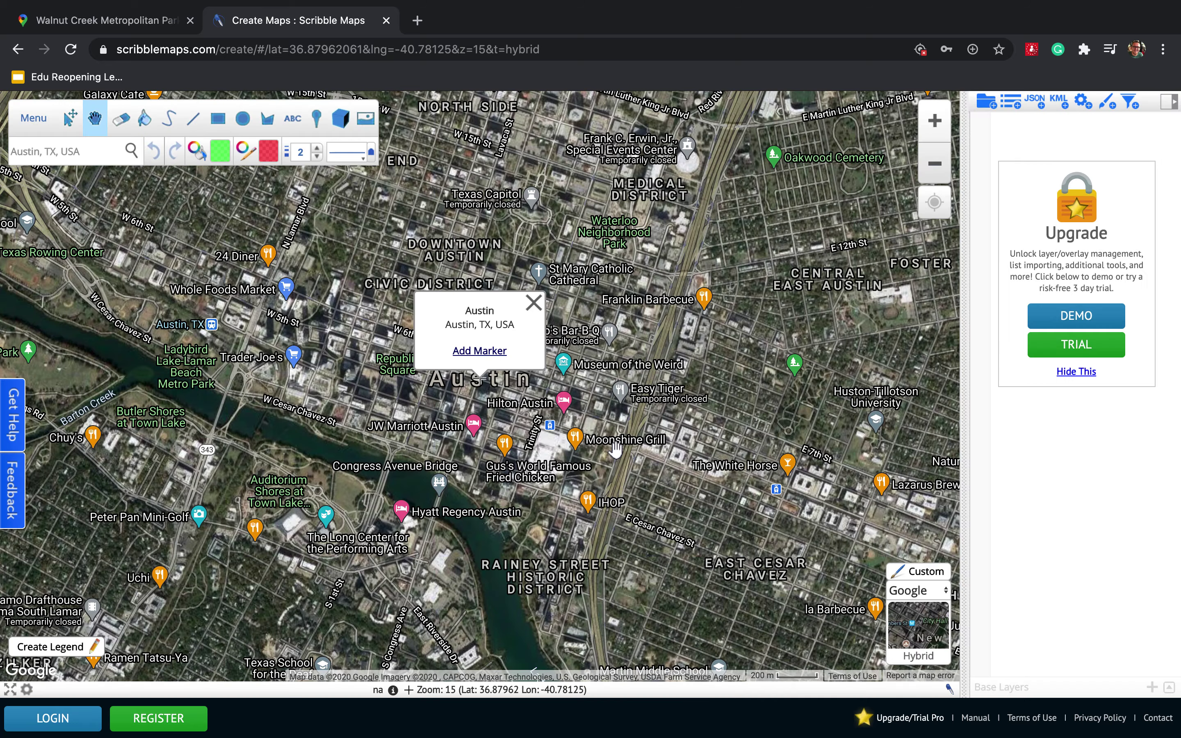
pyautogui.click(534, 303)
# Change the base map to Terrain with the wider Austin region in view.
pyautogui.click(935, 166)
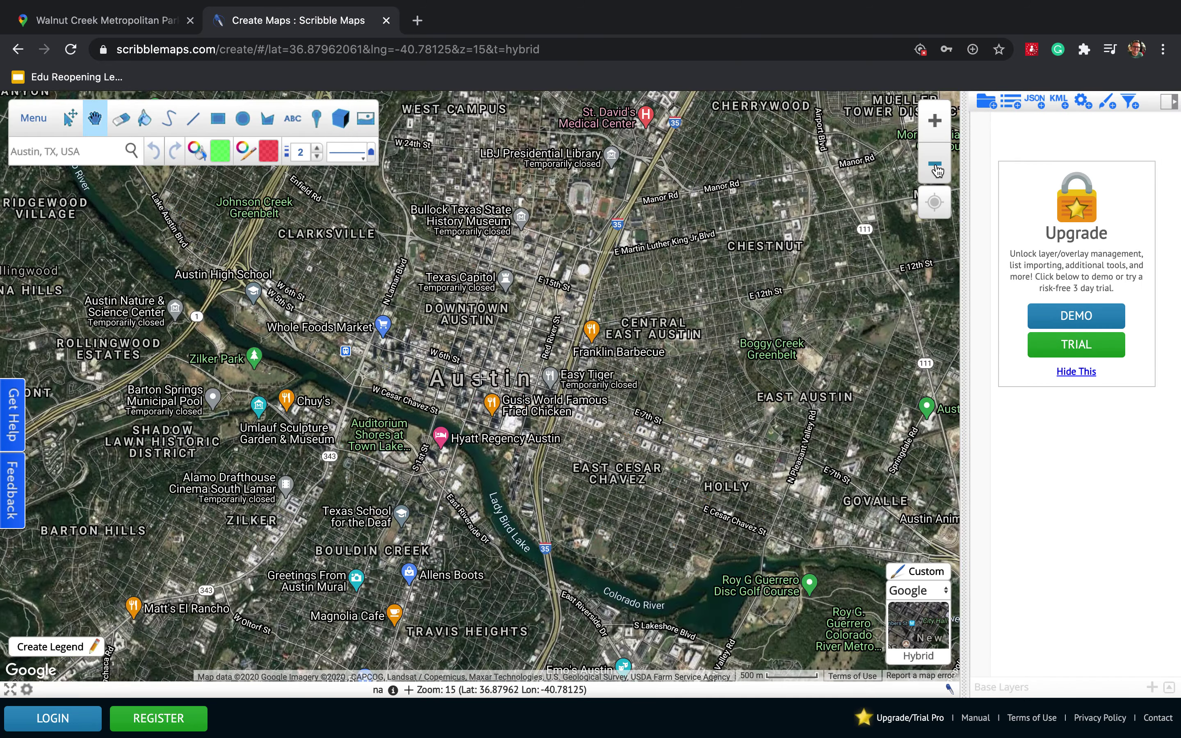
pyautogui.click(935, 166)
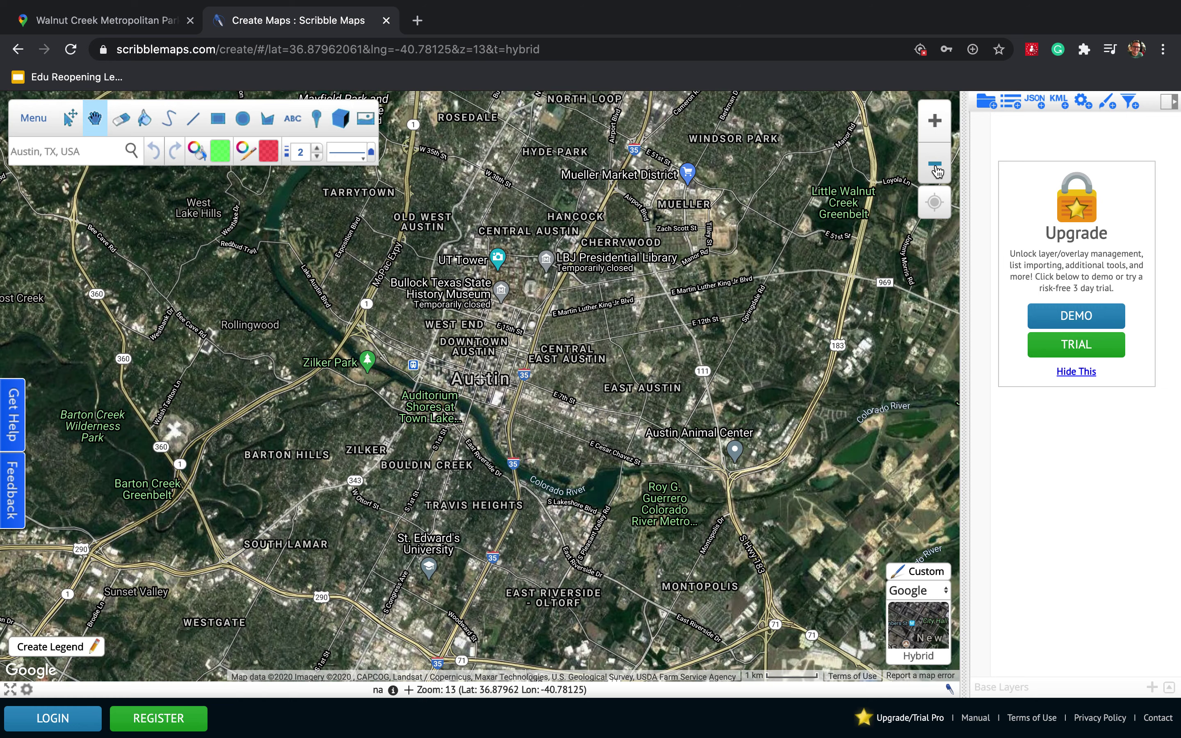
pyautogui.click(935, 167)
pyautogui.moveTo(819, 233); pyautogui.dragTo(824, 271)
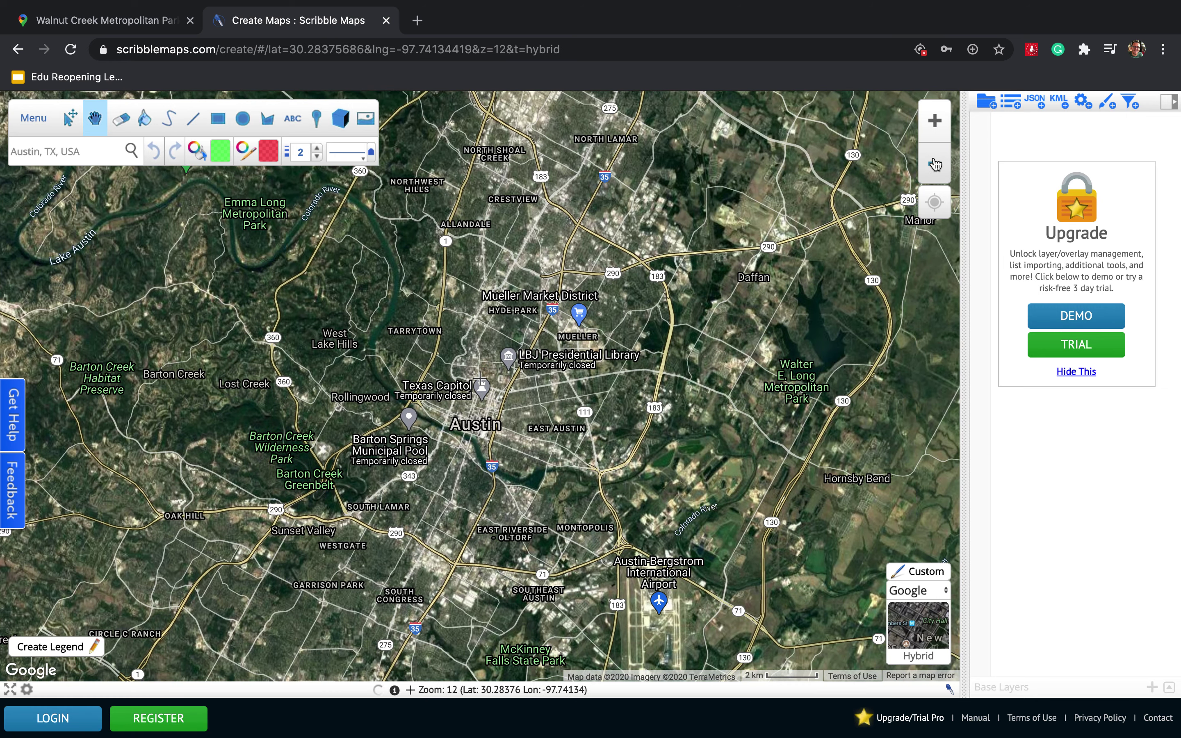
pyautogui.click(926, 182)
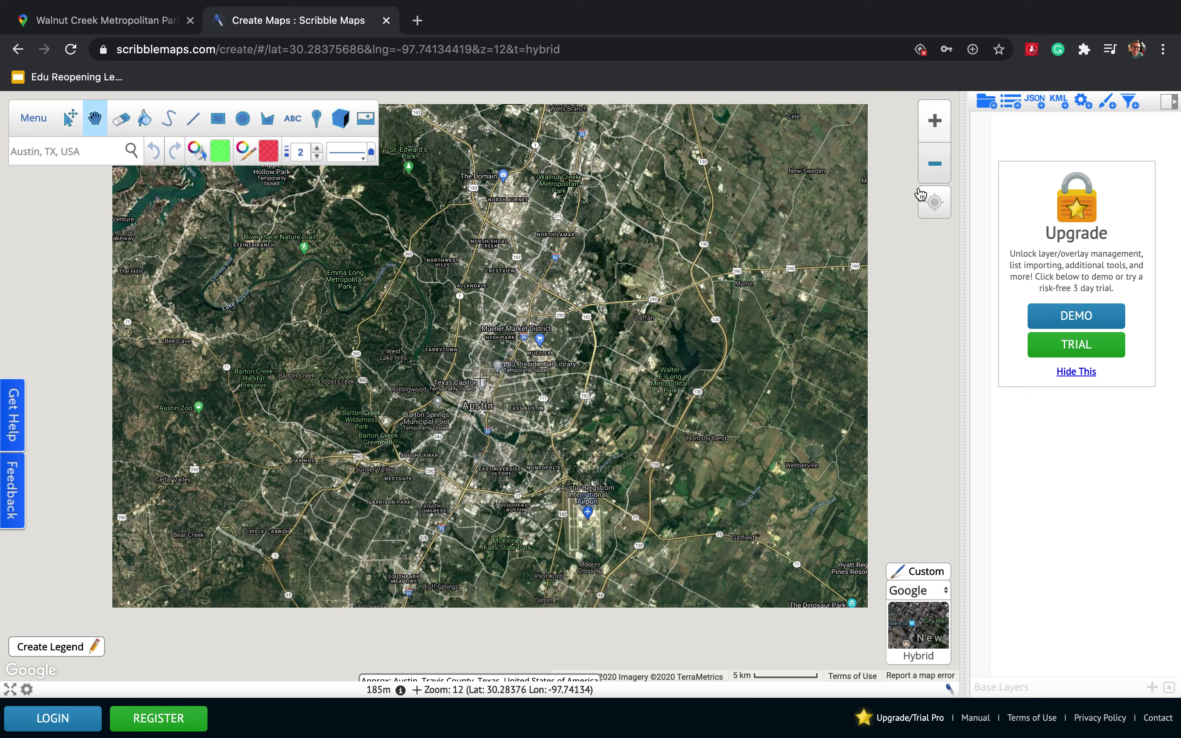
pyautogui.moveTo(811, 318); pyautogui.dragTo(783, 315)
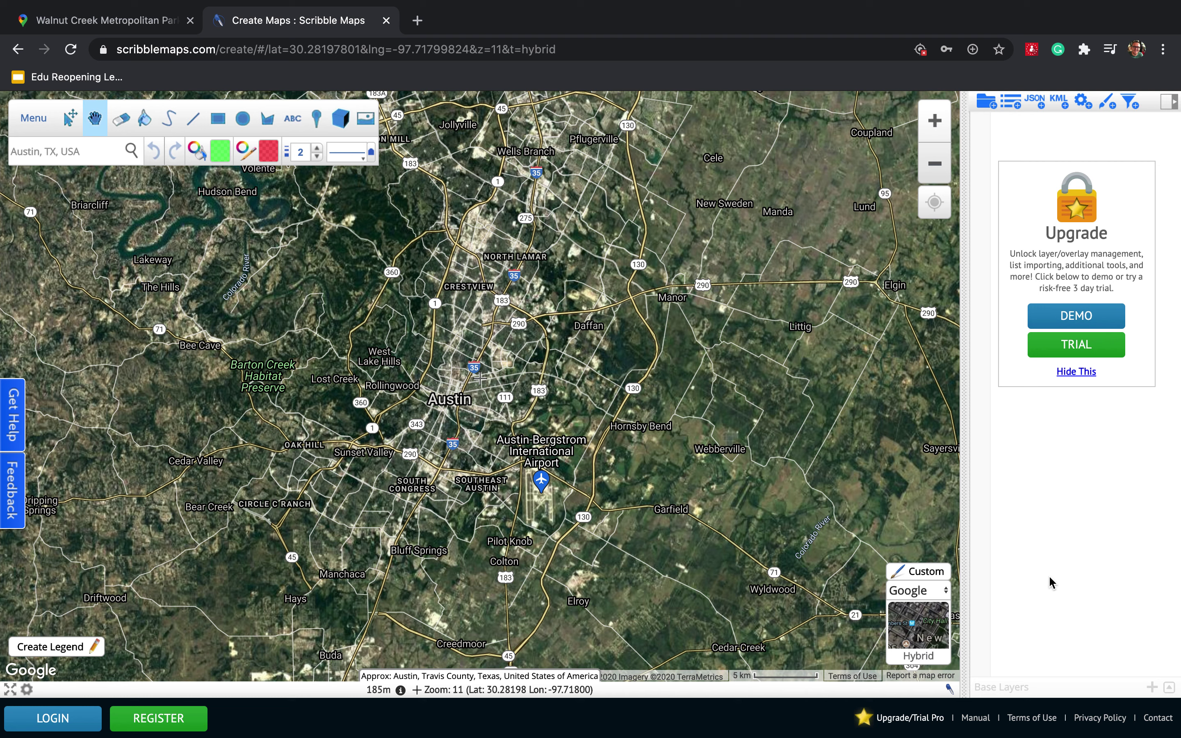
pyautogui.moveTo(924, 644)
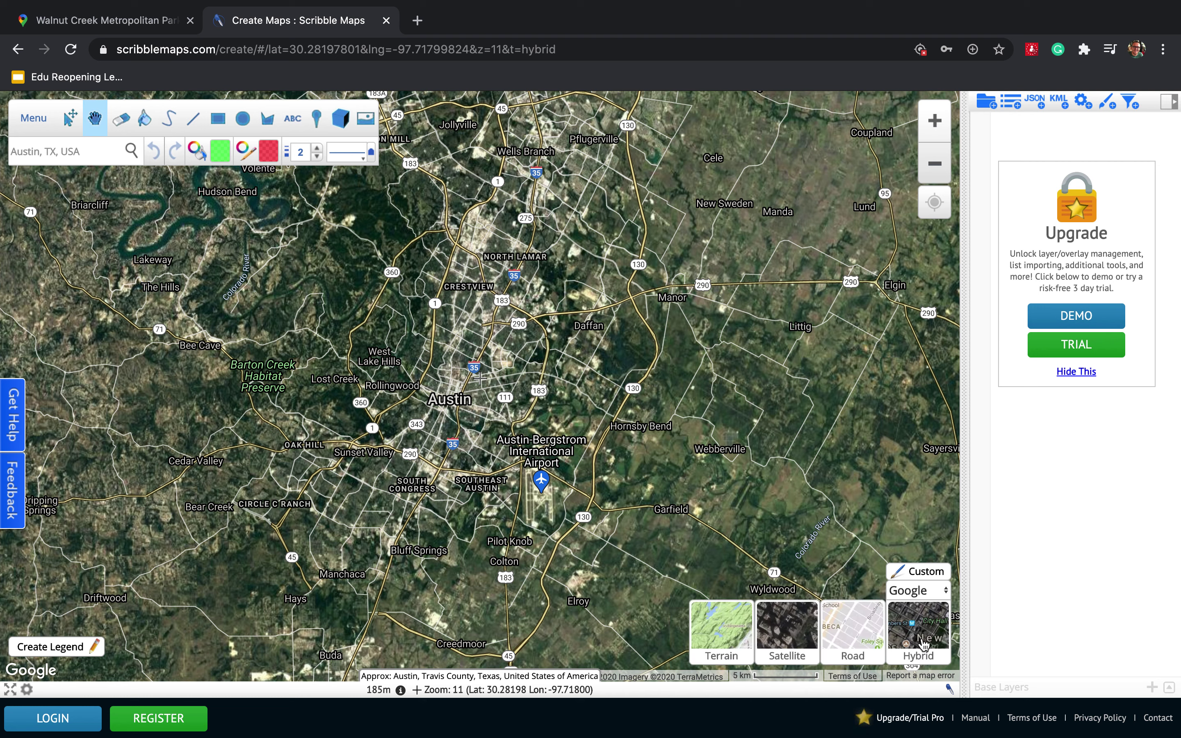
pyautogui.click(708, 658)
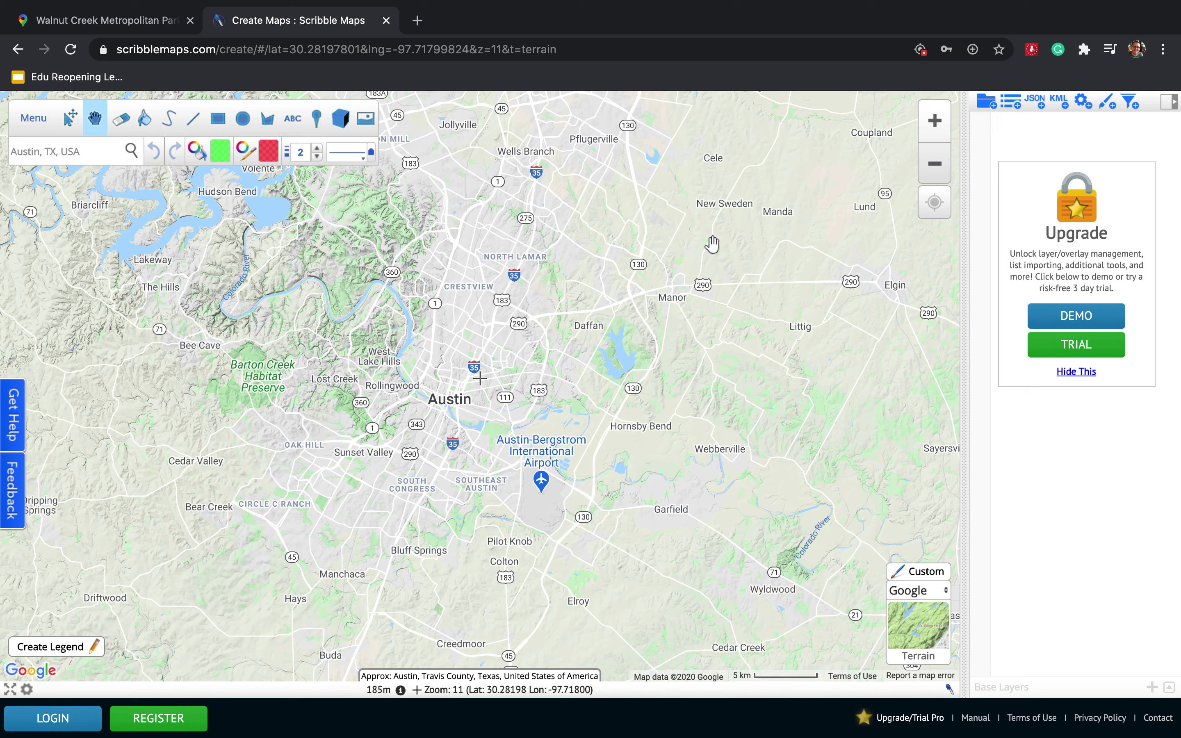
# Find Walnut Creek Metropolitan Park on the map, continuing with the free search, and dismiss the place pop-up.
pyautogui.click(85, 145)
pyautogui.write('austin')
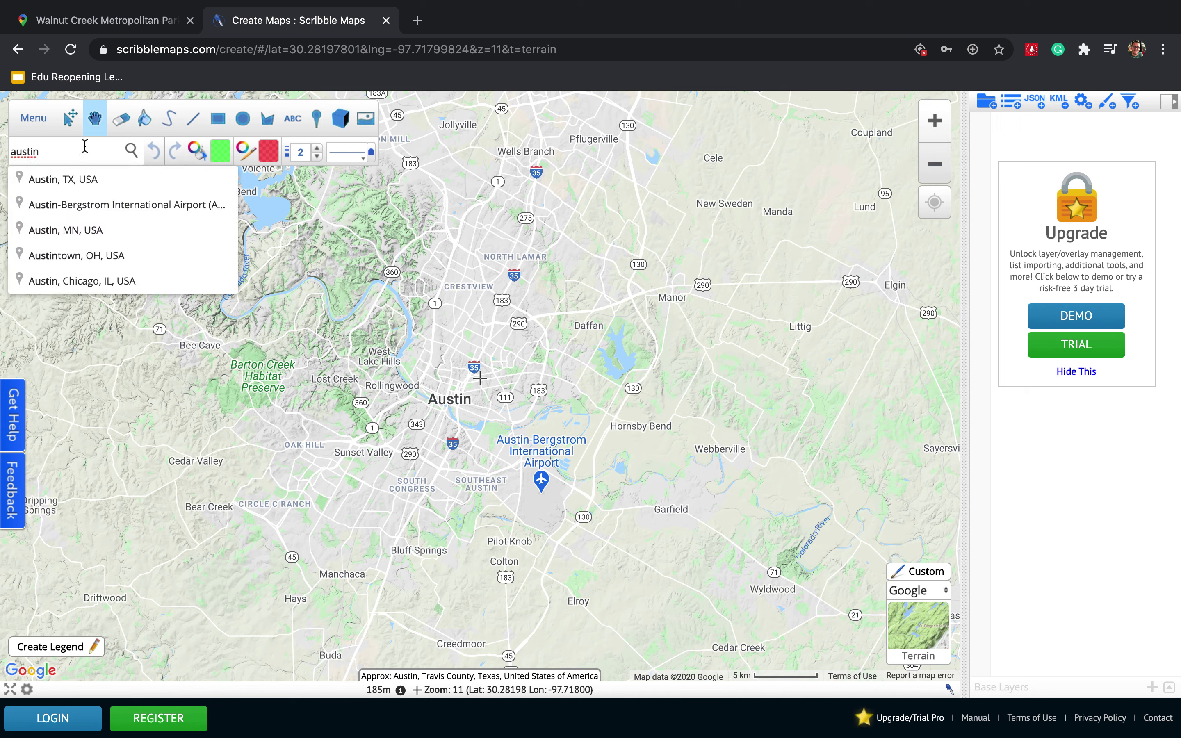
pyautogui.press('BackSpace')
pyautogui.press('BackSpace')
pyautogui.write('walnu')
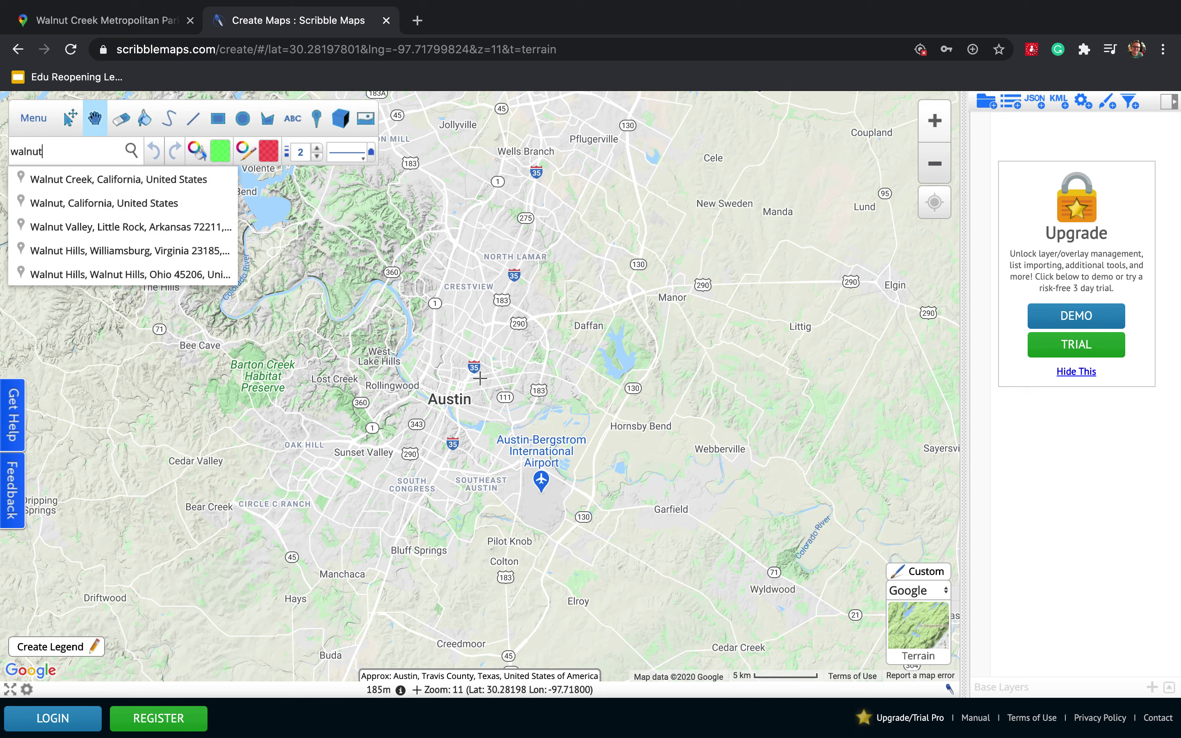
pyautogui.write('t creek')
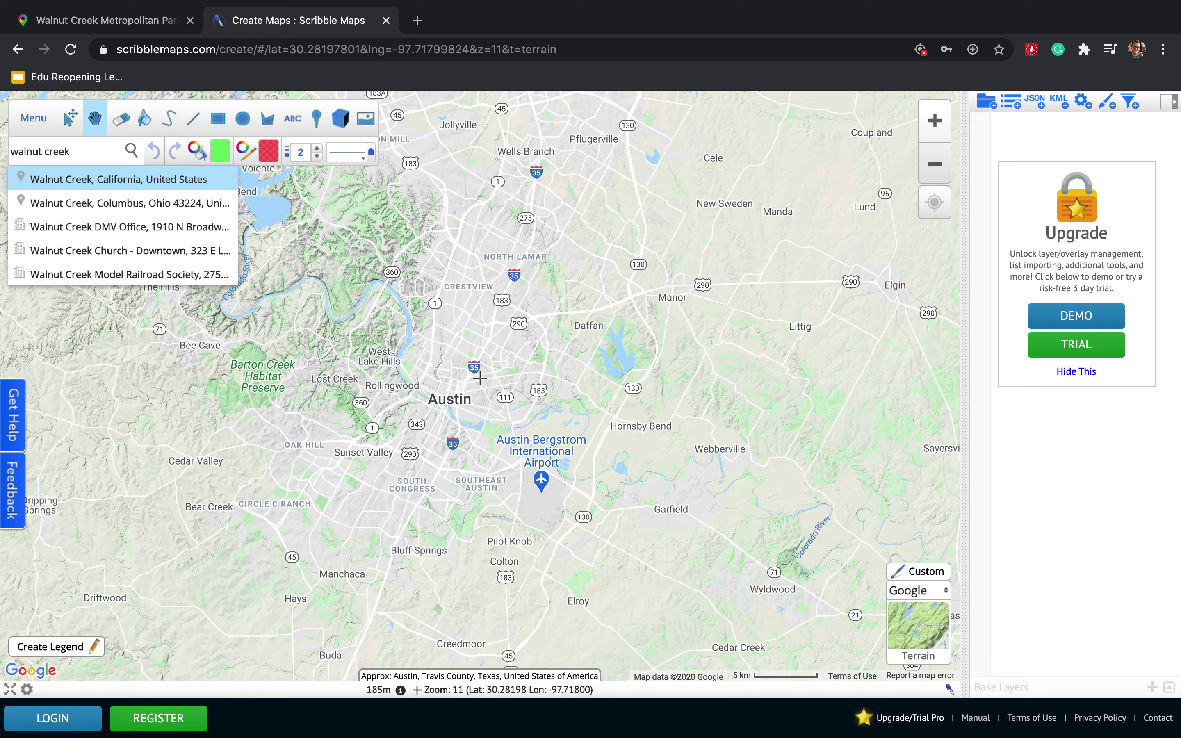
pyautogui.write(' me')
pyautogui.click(55, 179)
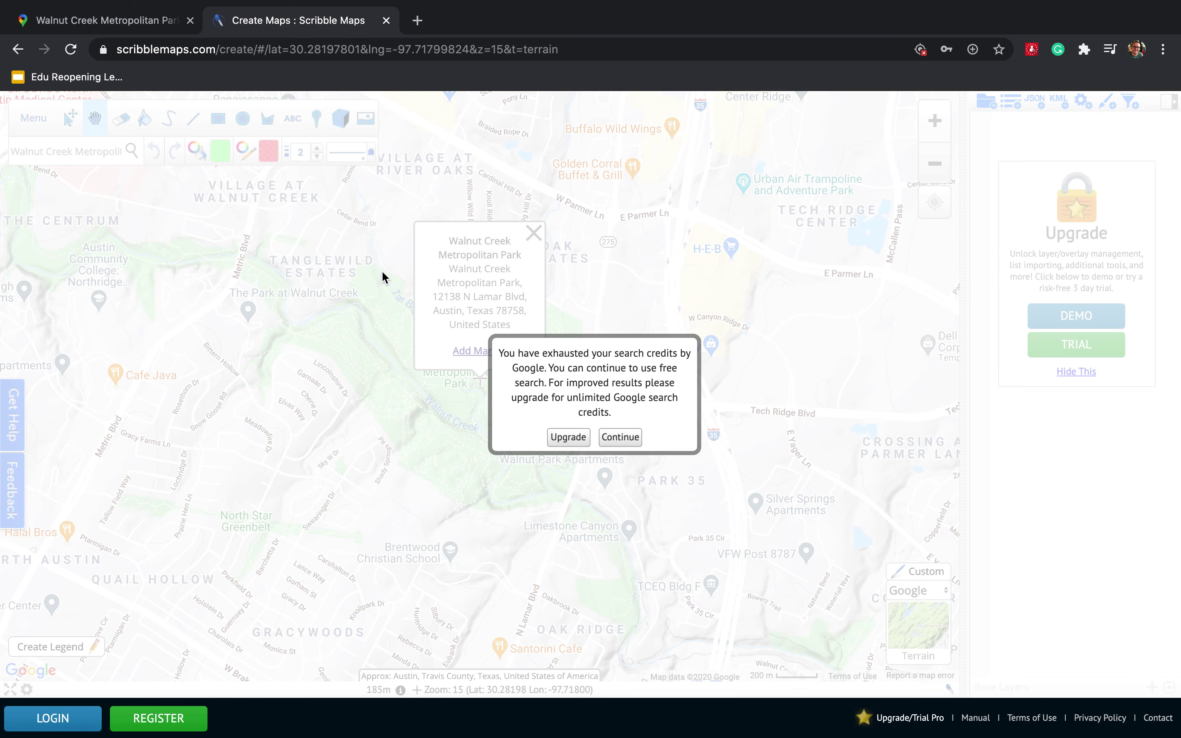
pyautogui.click(619, 441)
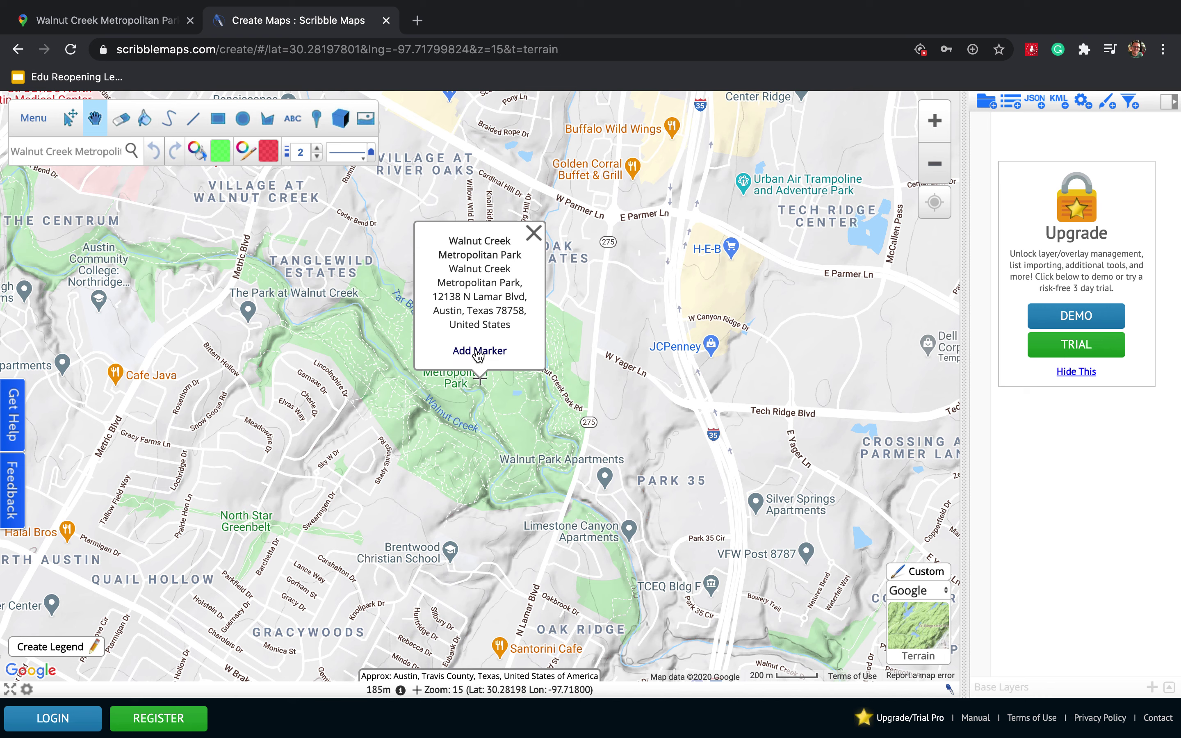
pyautogui.click(534, 235)
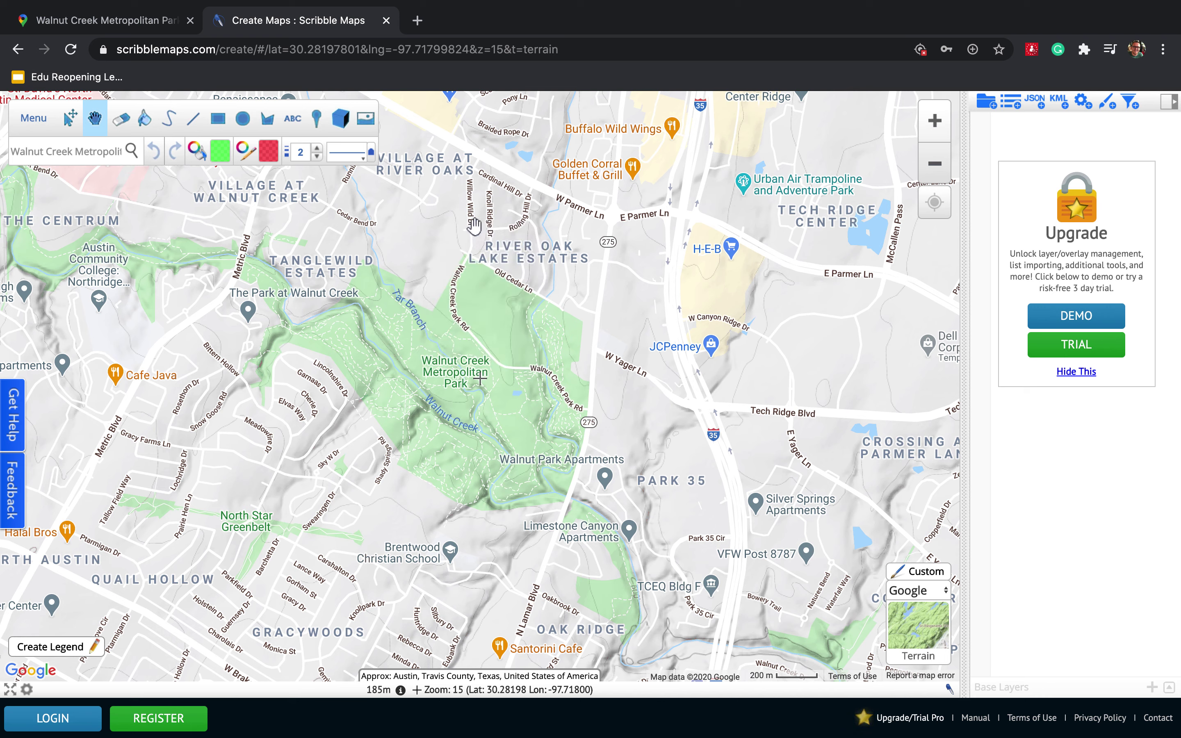
# Browse the green, red and white numeric marker sets, and pick the blue number 1 marker for placement.
pyautogui.click(316, 121)
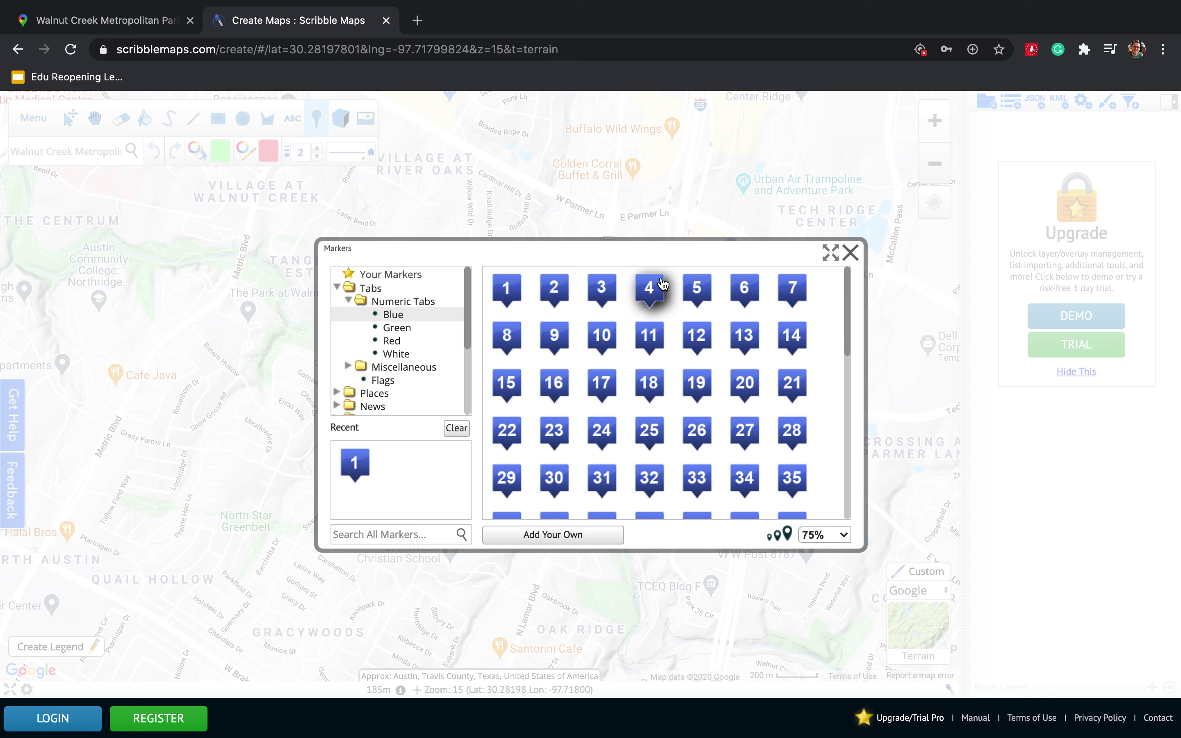
pyautogui.moveTo(662, 253); pyautogui.dragTo(830, 257)
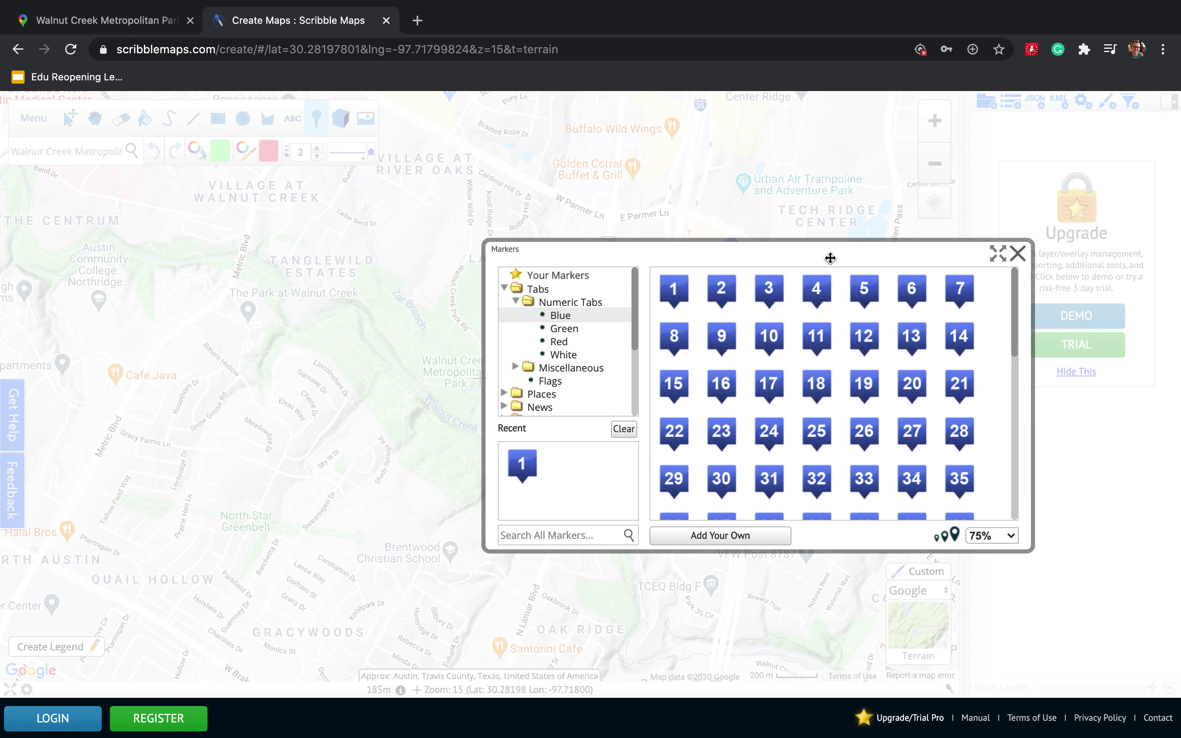
pyautogui.click(814, 292)
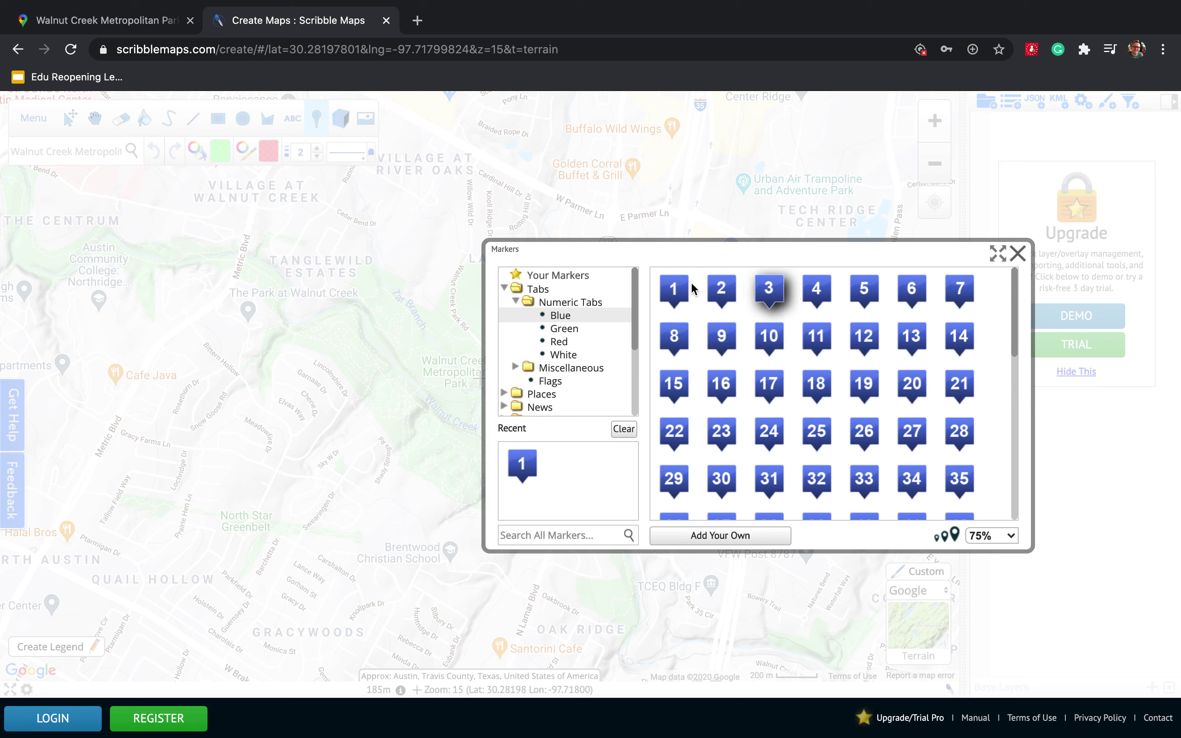
pyautogui.click(581, 332)
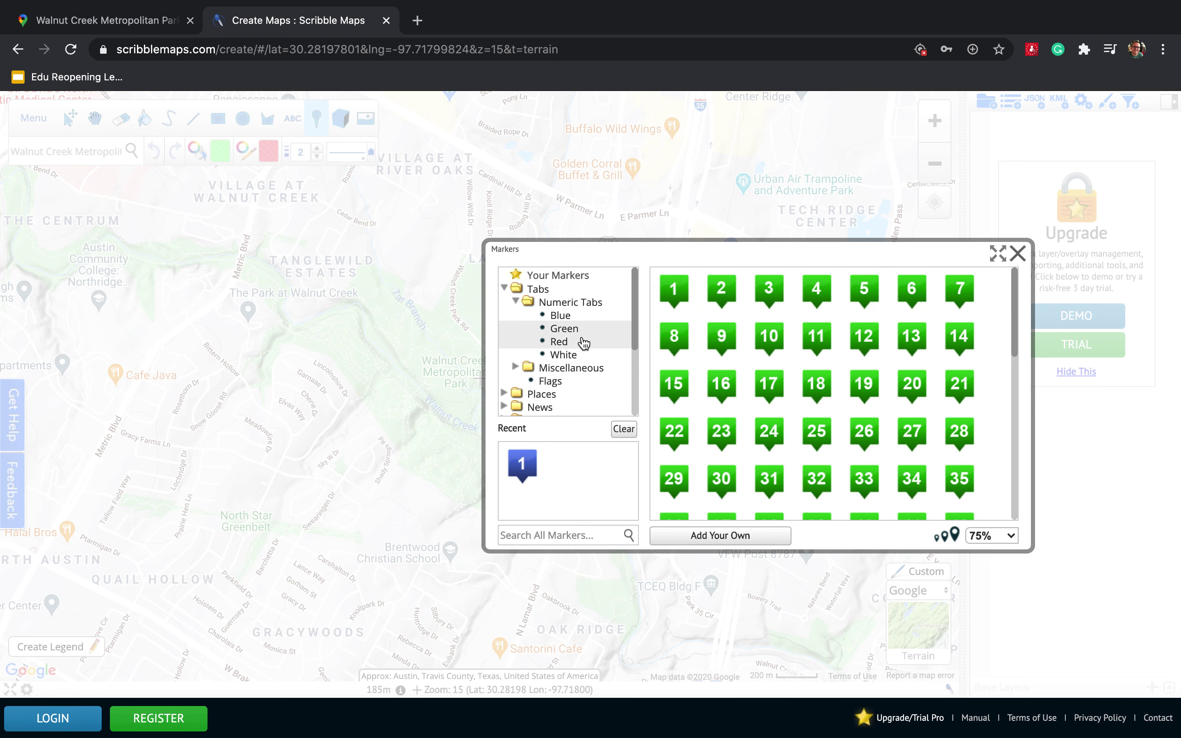
pyautogui.click(584, 342)
pyautogui.click(576, 355)
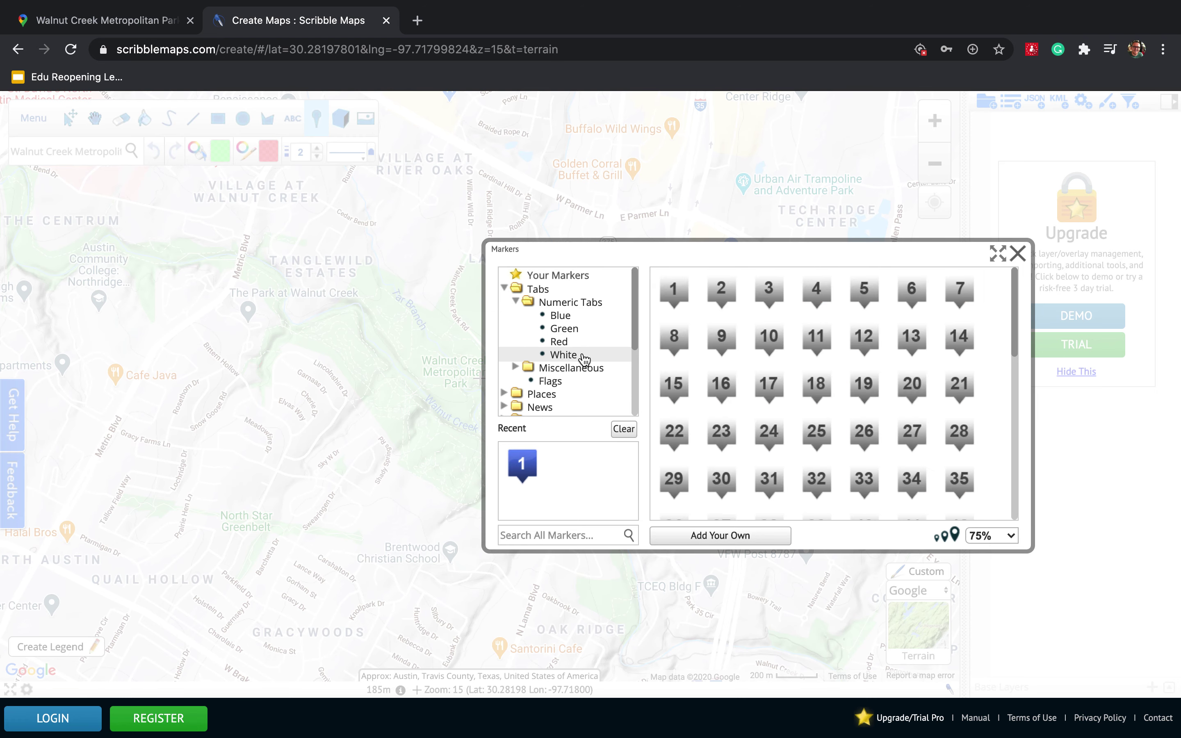
pyautogui.click(577, 318)
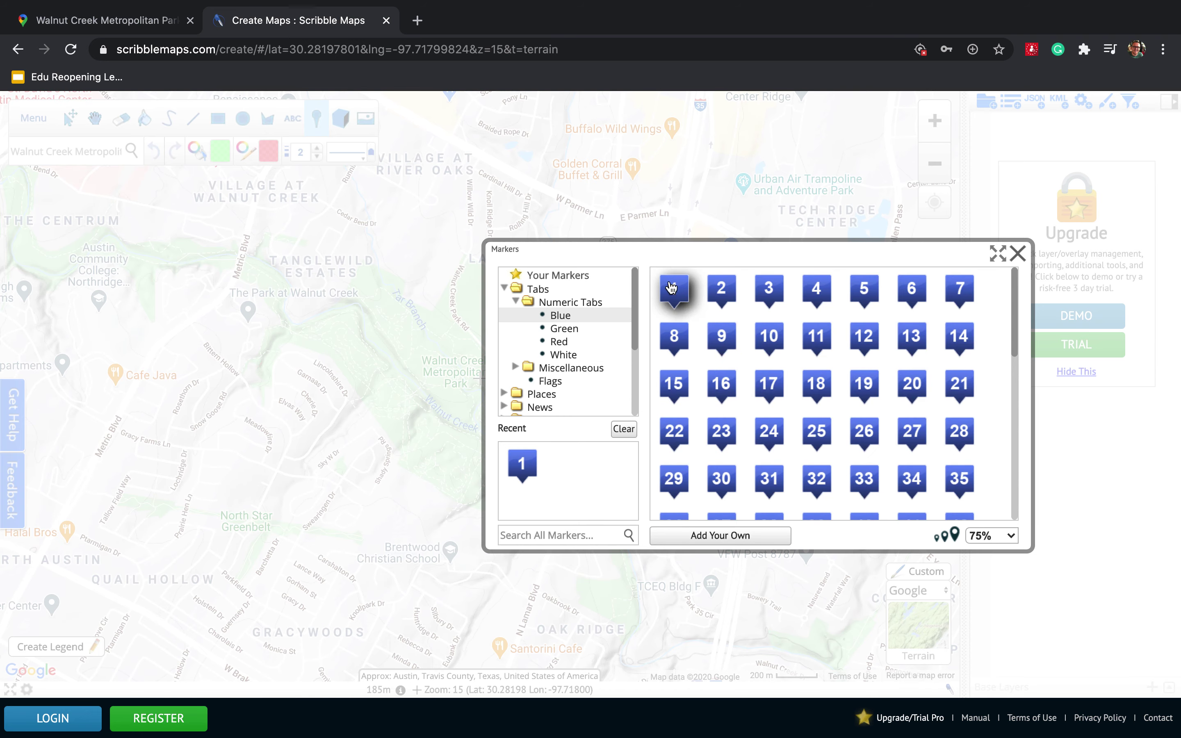
pyautogui.click(522, 467)
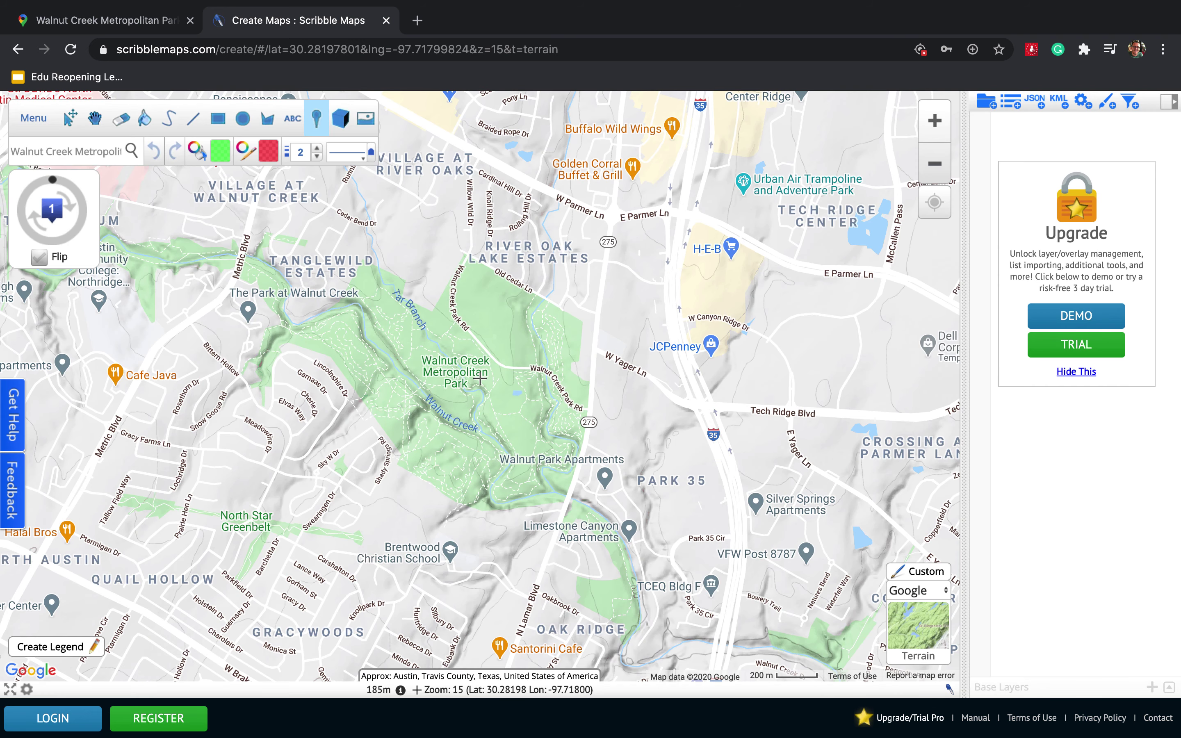
# Place the marker at the center of Walnut Creek Metropolitan Park, title it "Walnut Creek", save it, and dismiss the browser's password-saving offer.
pyautogui.click(459, 392)
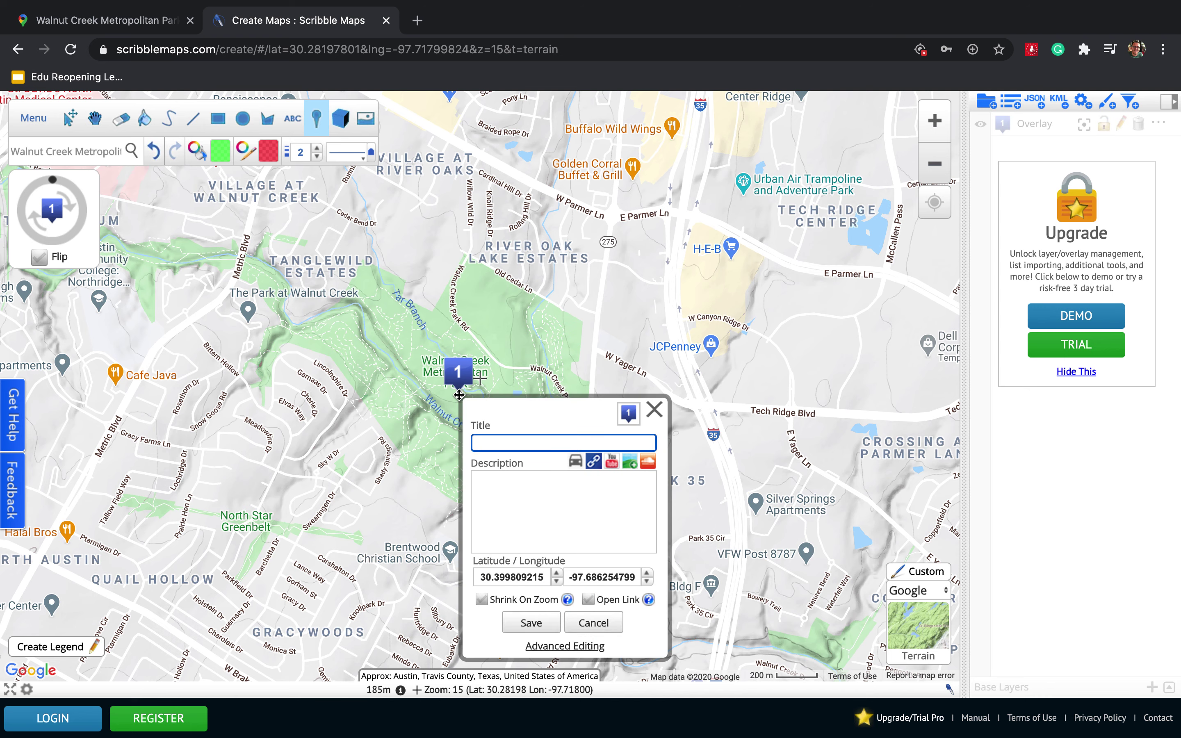
pyautogui.write('Walnut ')
pyautogui.write('Crre')
pyautogui.click(531, 623)
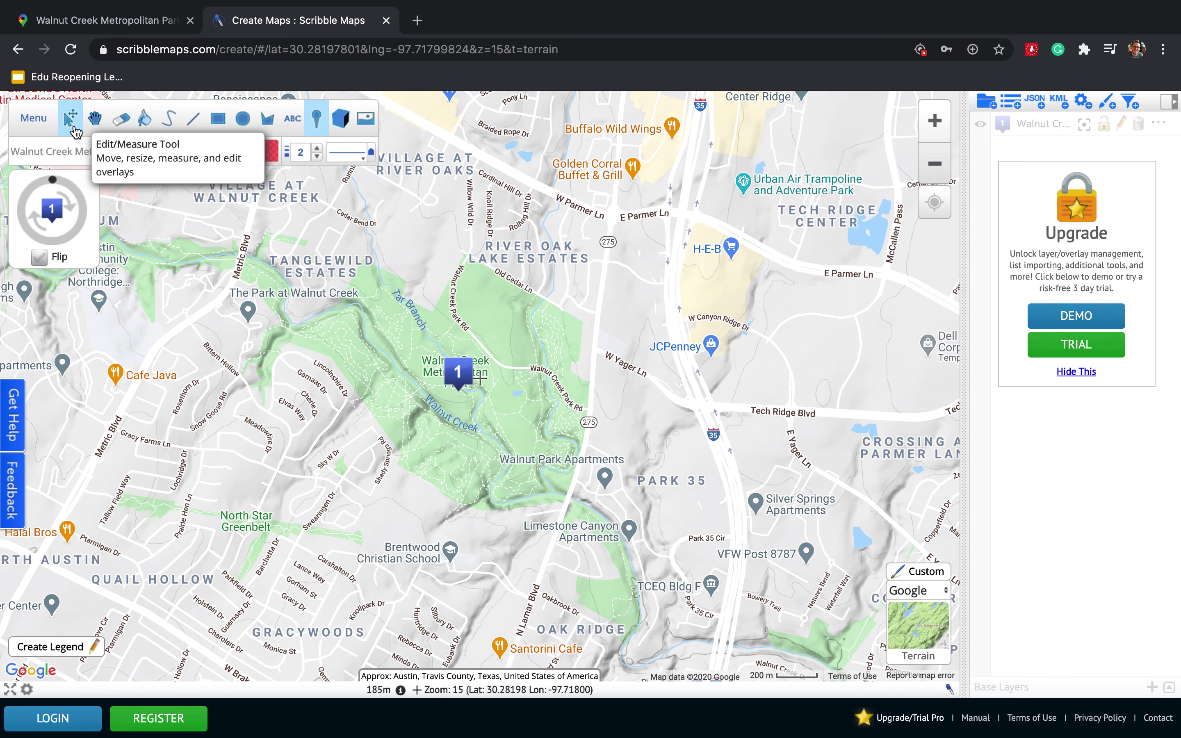
pyautogui.click(94, 118)
pyautogui.moveTo(303, 315)
pyautogui.mouseDown()
pyautogui.moveTo(296, 327)
pyautogui.moveTo(326, 320)
pyautogui.mouseUp()
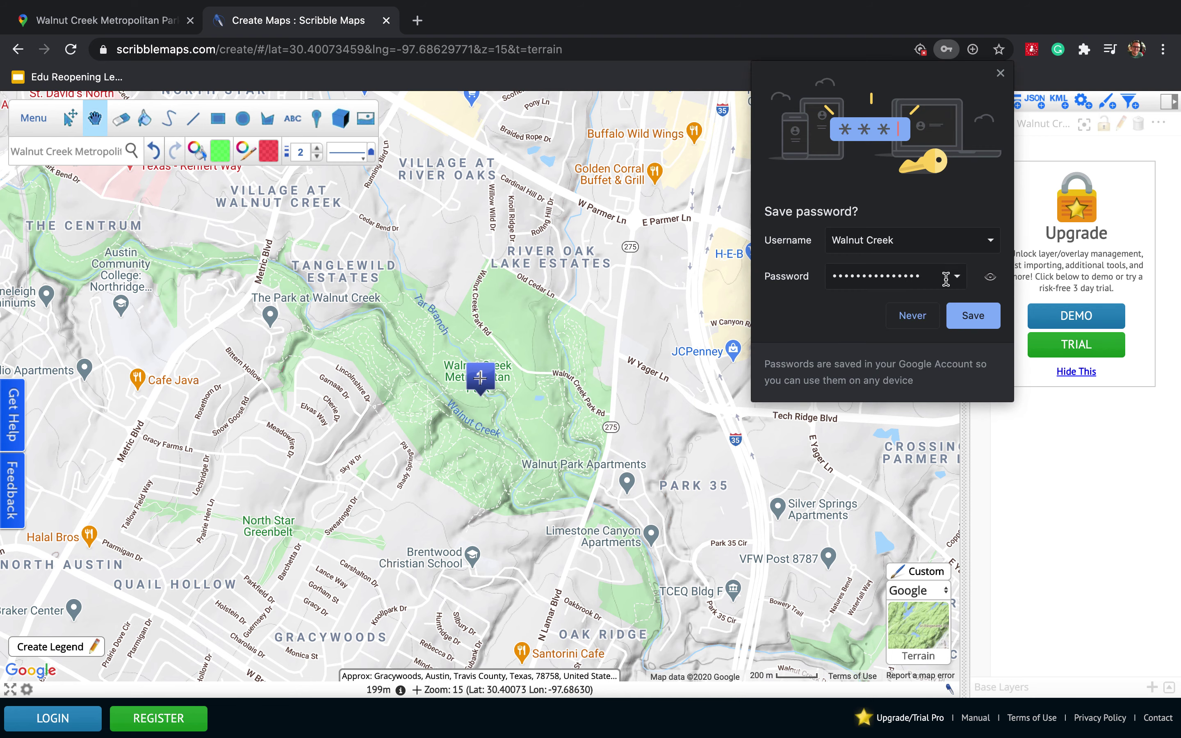
pyautogui.click(1001, 74)
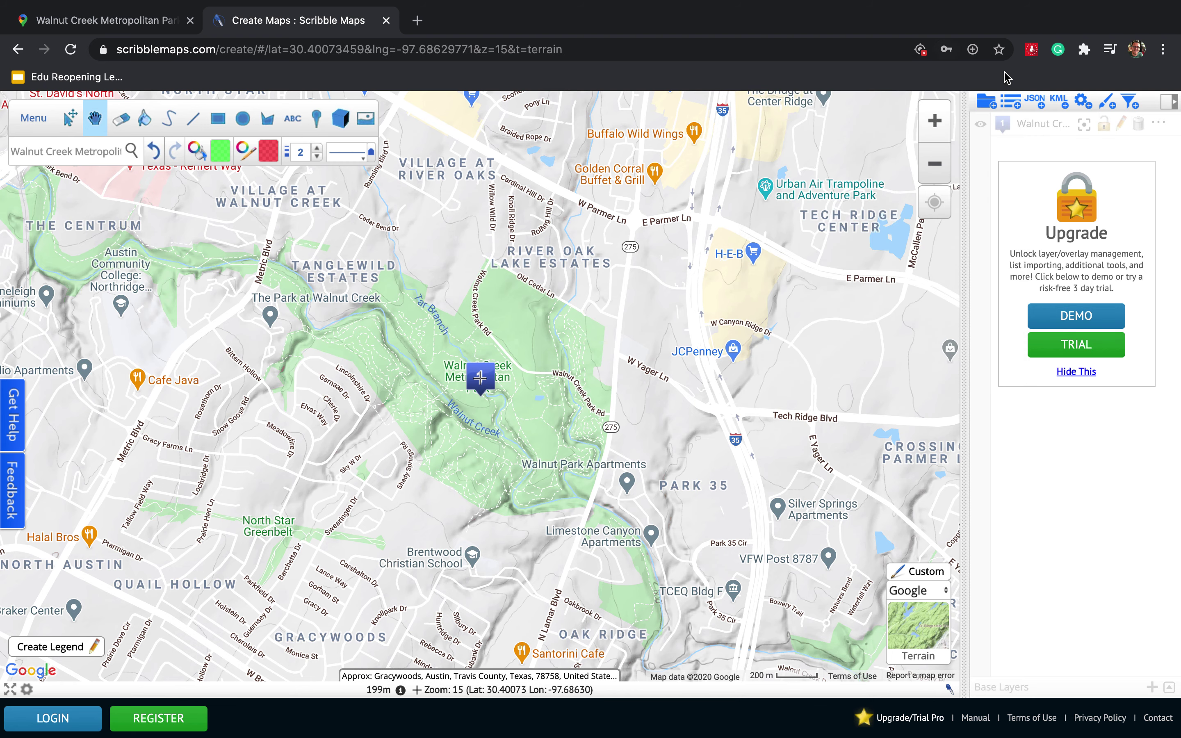
# Replace the map search text with "zilker park" and go to Zilker Park in Austin, Texas.
pyautogui.click(68, 151)
pyautogui.tripleClick(67, 150)
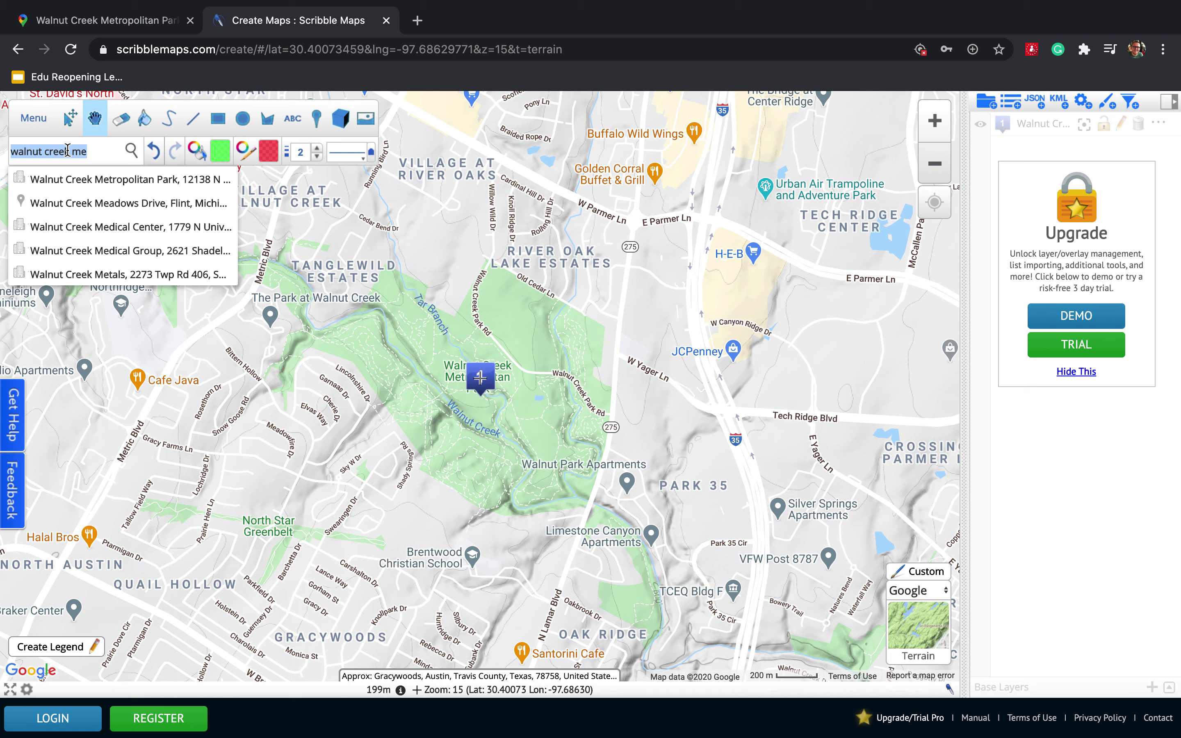
pyautogui.press('BackSpace')
pyautogui.write('zilker park')
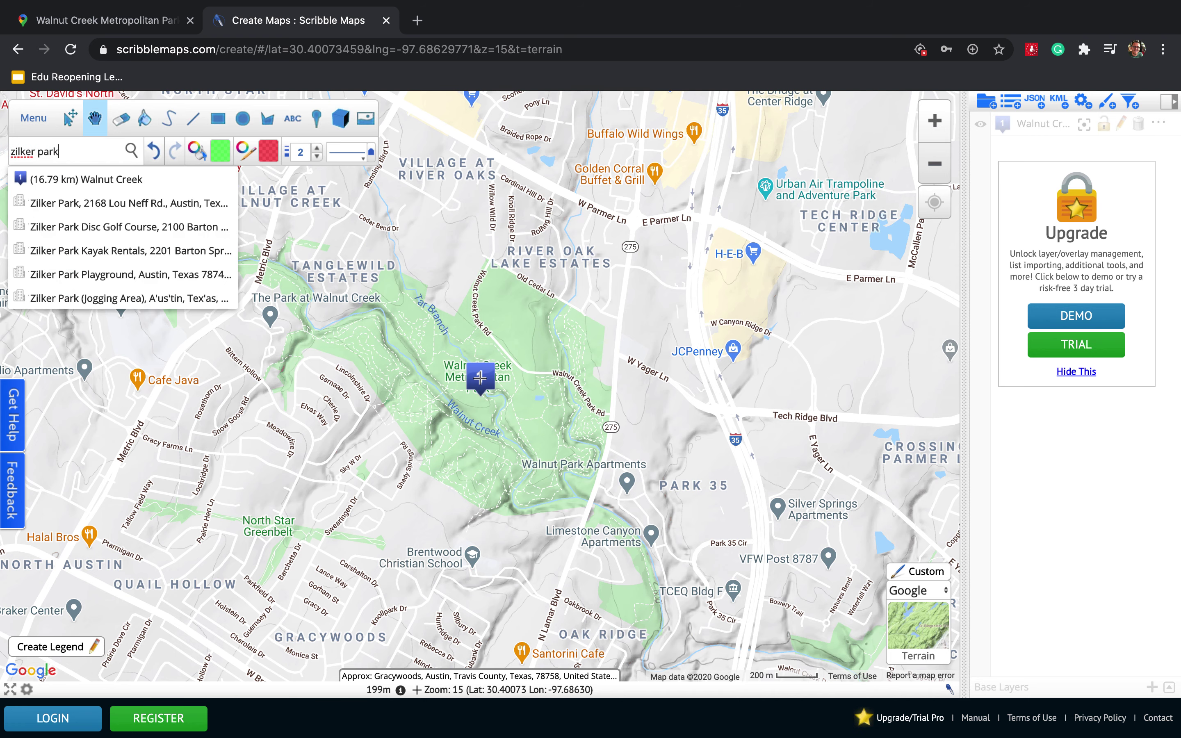
pyautogui.click(96, 211)
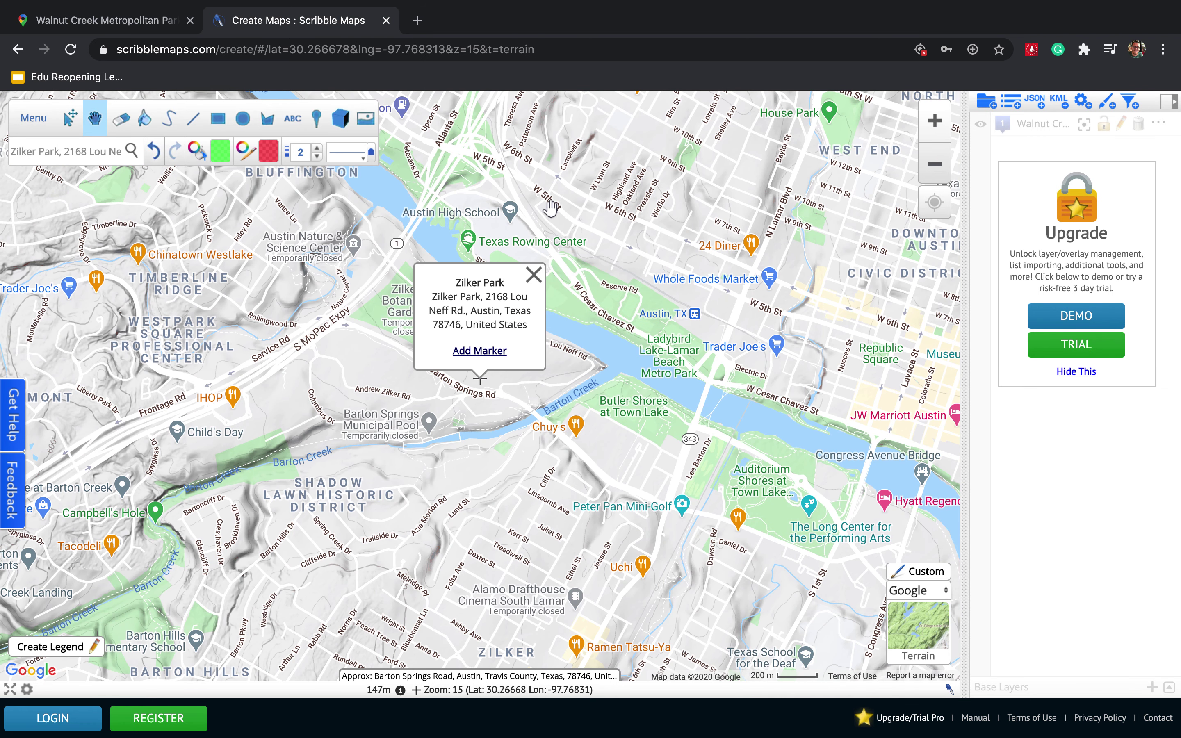
# Dismiss the Zilker Park place pop-up and pick the blue number 2 marker for placement.
pyautogui.click(534, 276)
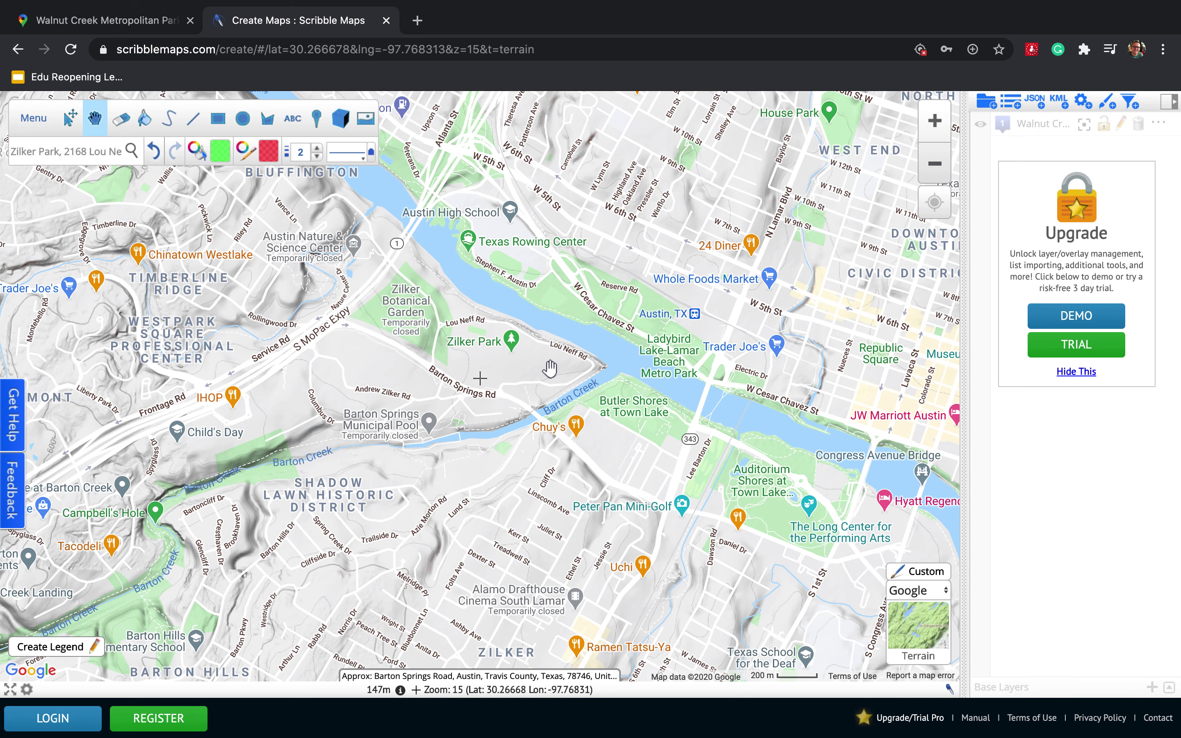
pyautogui.scroll(1, 544, 376)
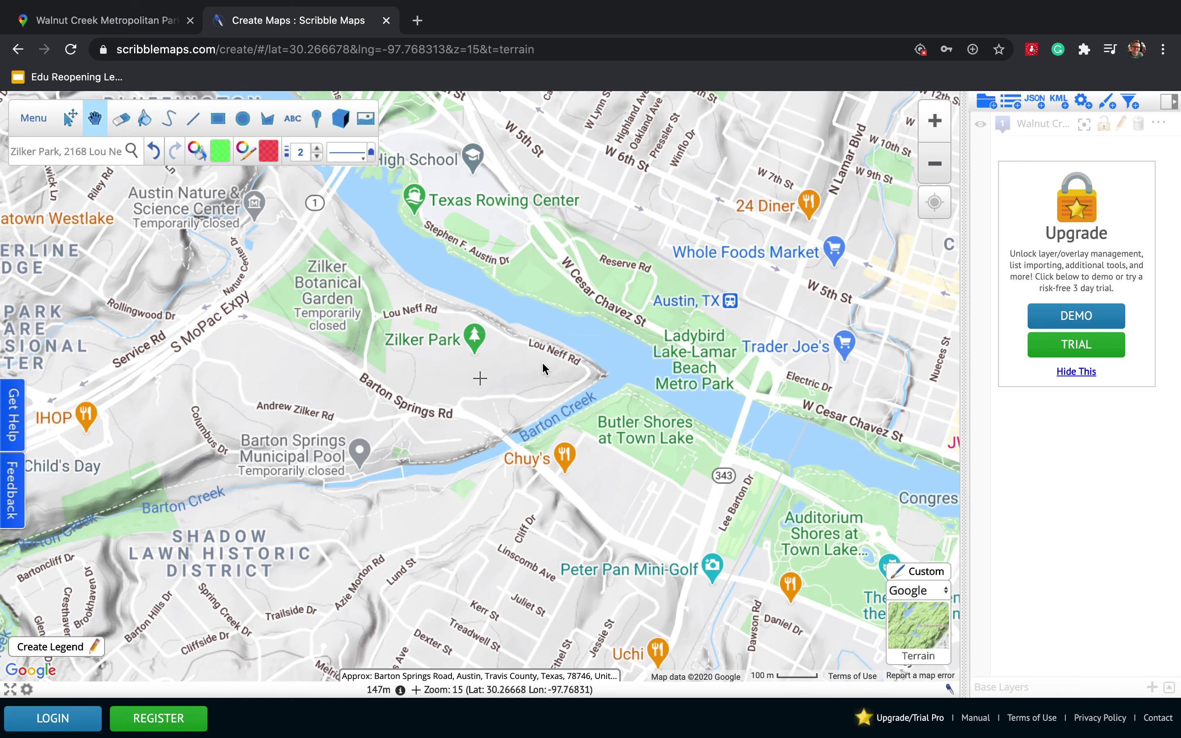
pyautogui.press('Left')
pyautogui.press('Up')
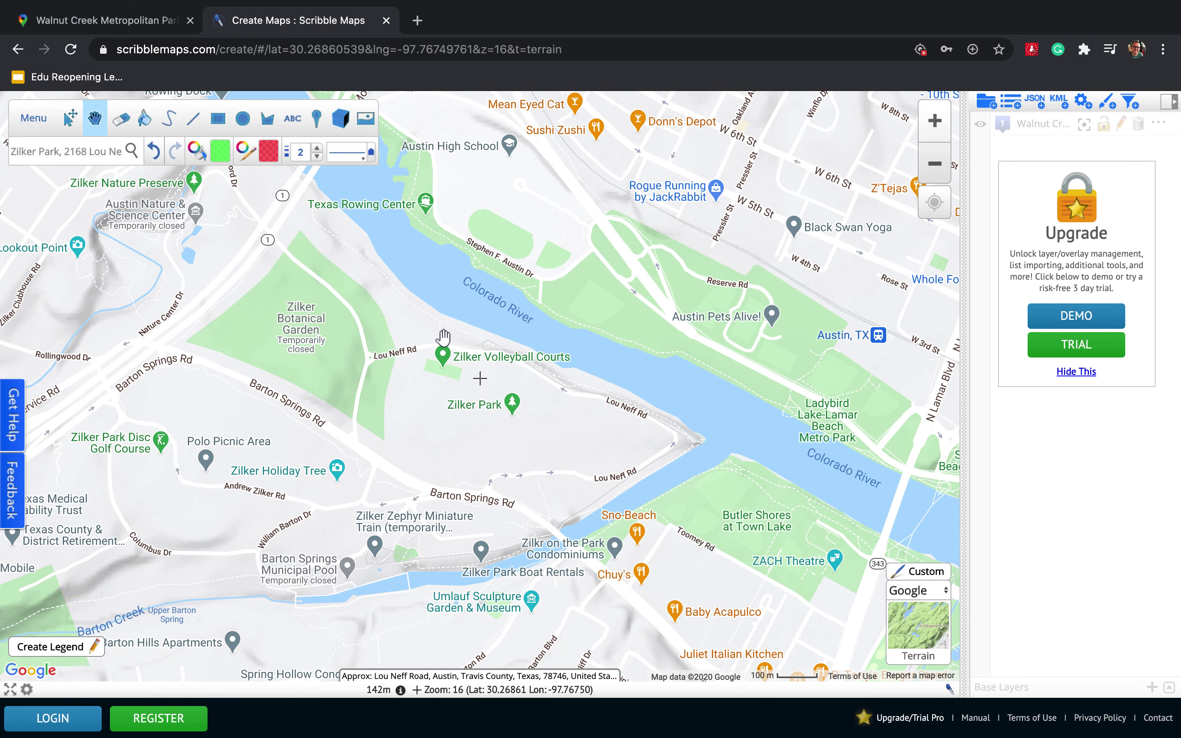
pyautogui.click(318, 121)
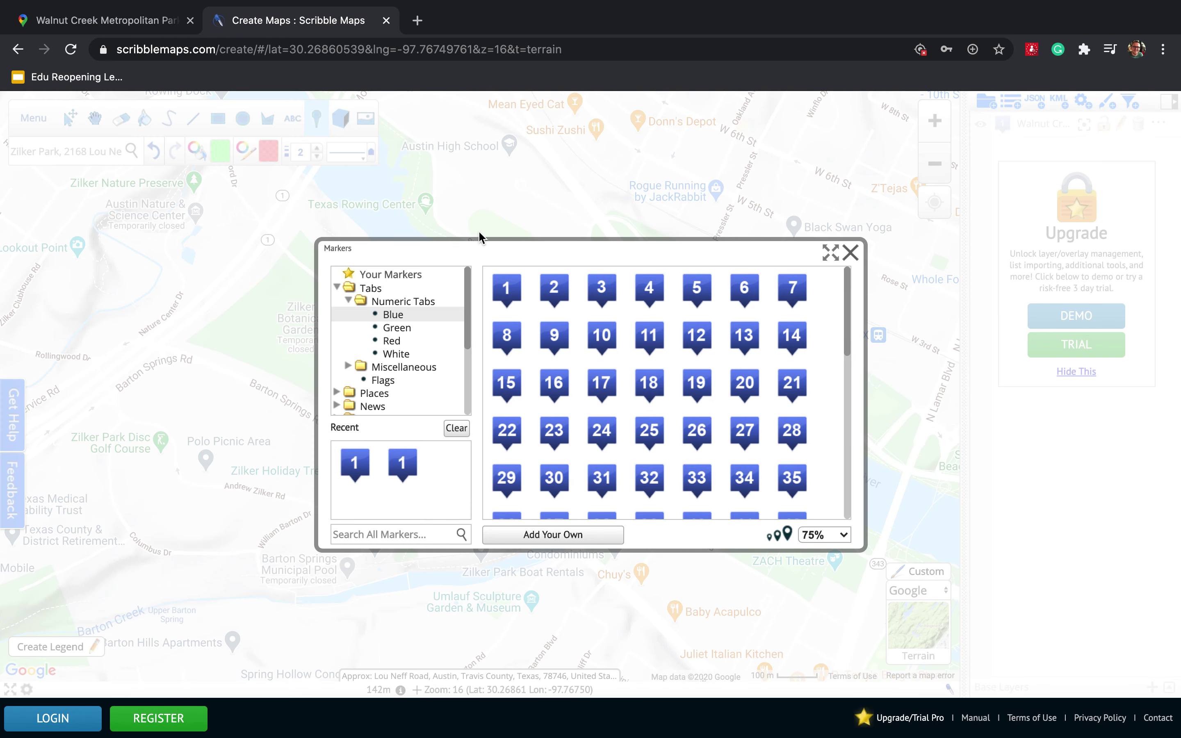
pyautogui.click(555, 292)
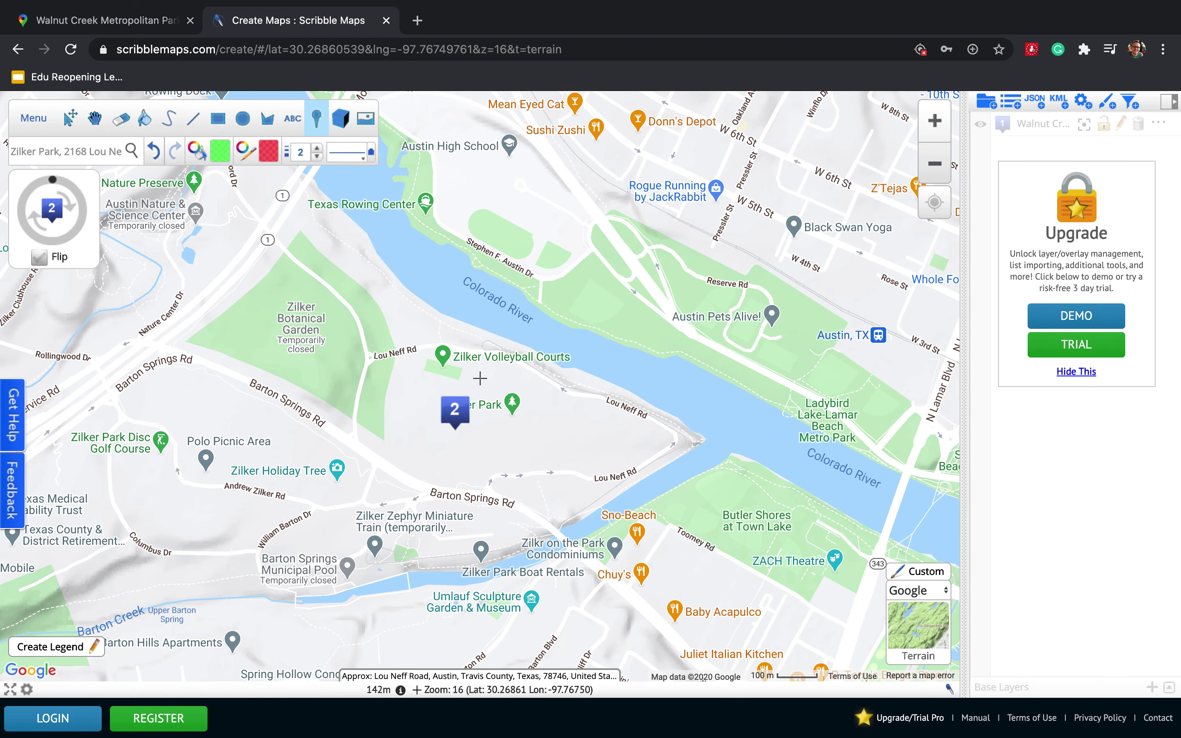
# Place the marker in Zilker Park beside its map label, title it "Zilker Park", save it, and stop placing markers.
pyautogui.click(457, 426)
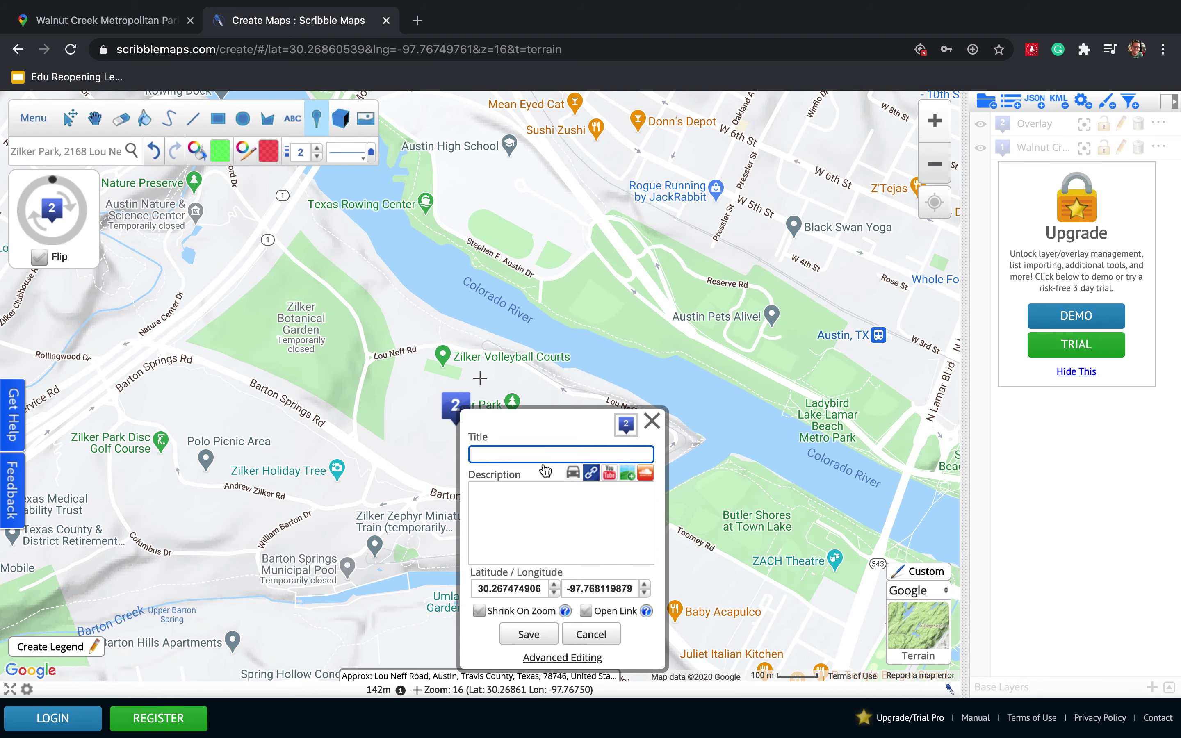
pyautogui.write('Zilker Park')
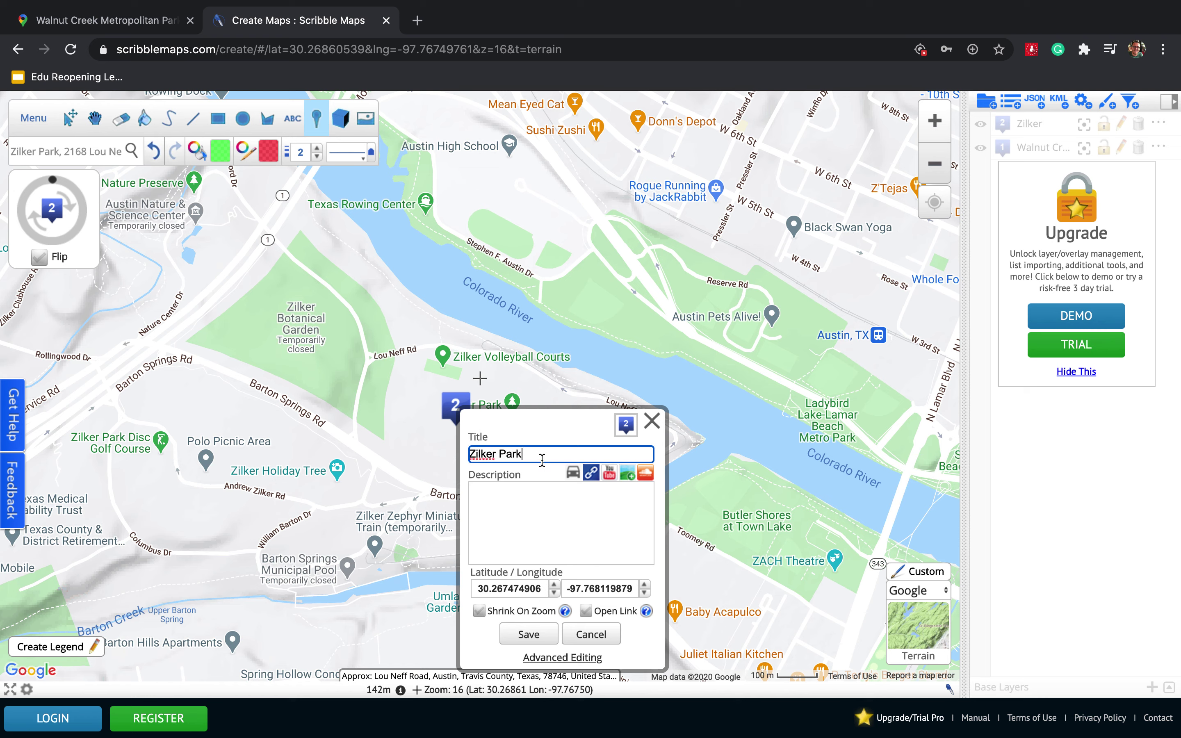
pyautogui.click(529, 633)
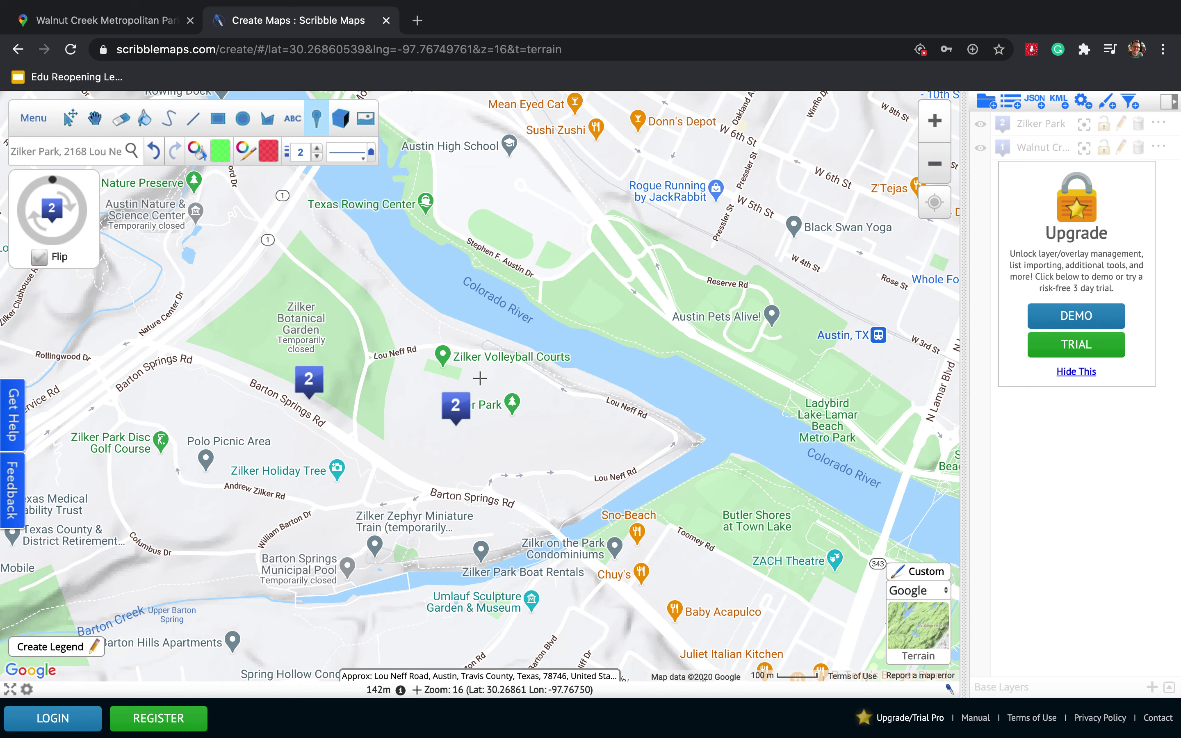
pyautogui.click(94, 122)
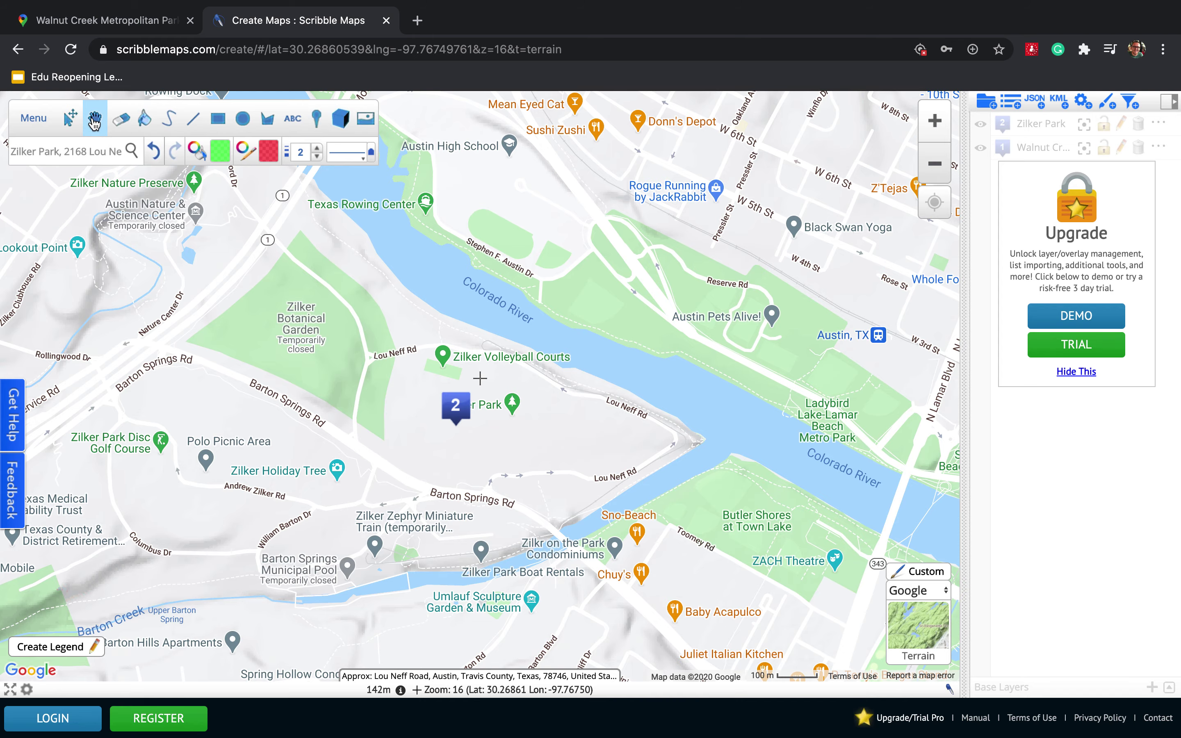
# Bring both numbered park markers into one Austin-wide view, dismissing the browser's password-saving offer.
pyautogui.click(934, 164)
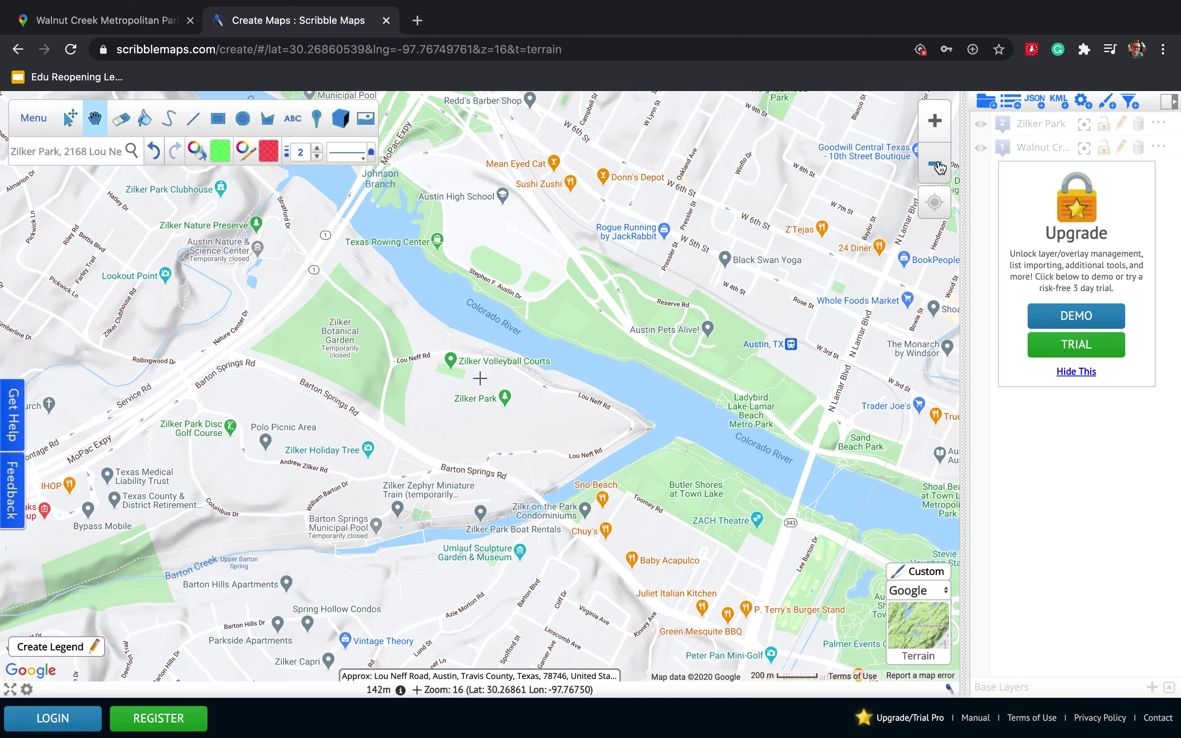
pyautogui.click(939, 167)
pyautogui.click(940, 168)
pyautogui.click(939, 167)
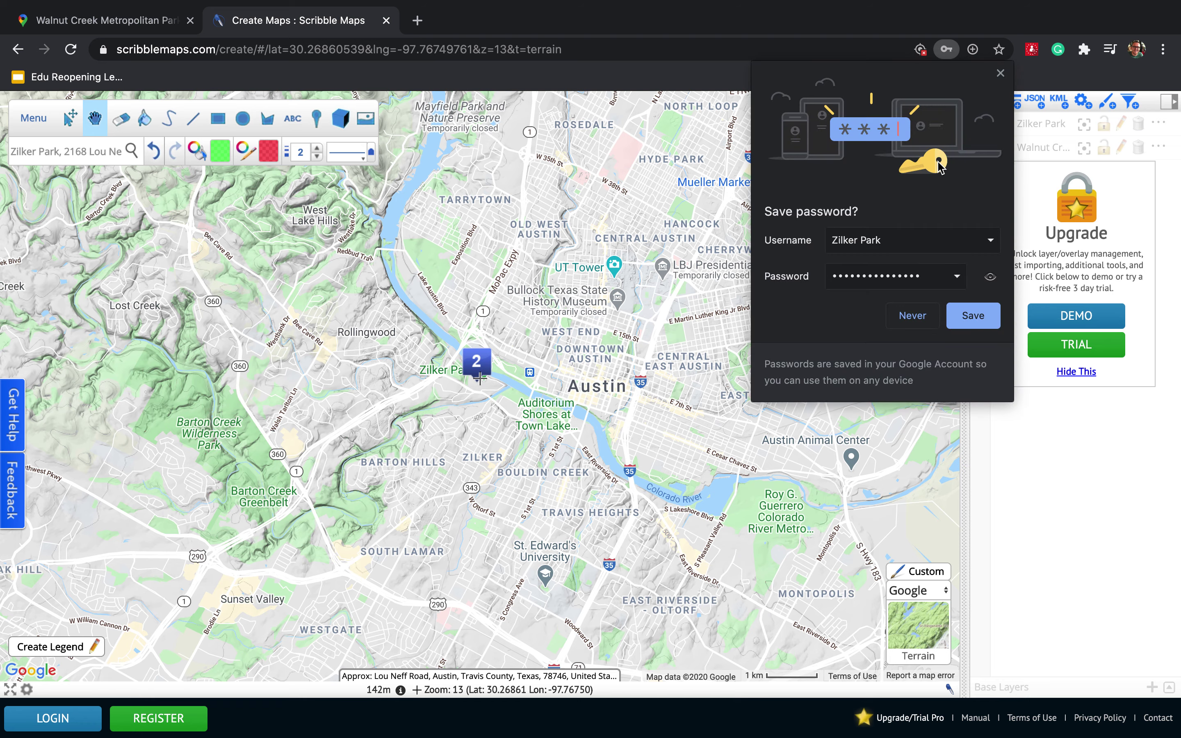
pyautogui.click(1001, 73)
pyautogui.click(934, 177)
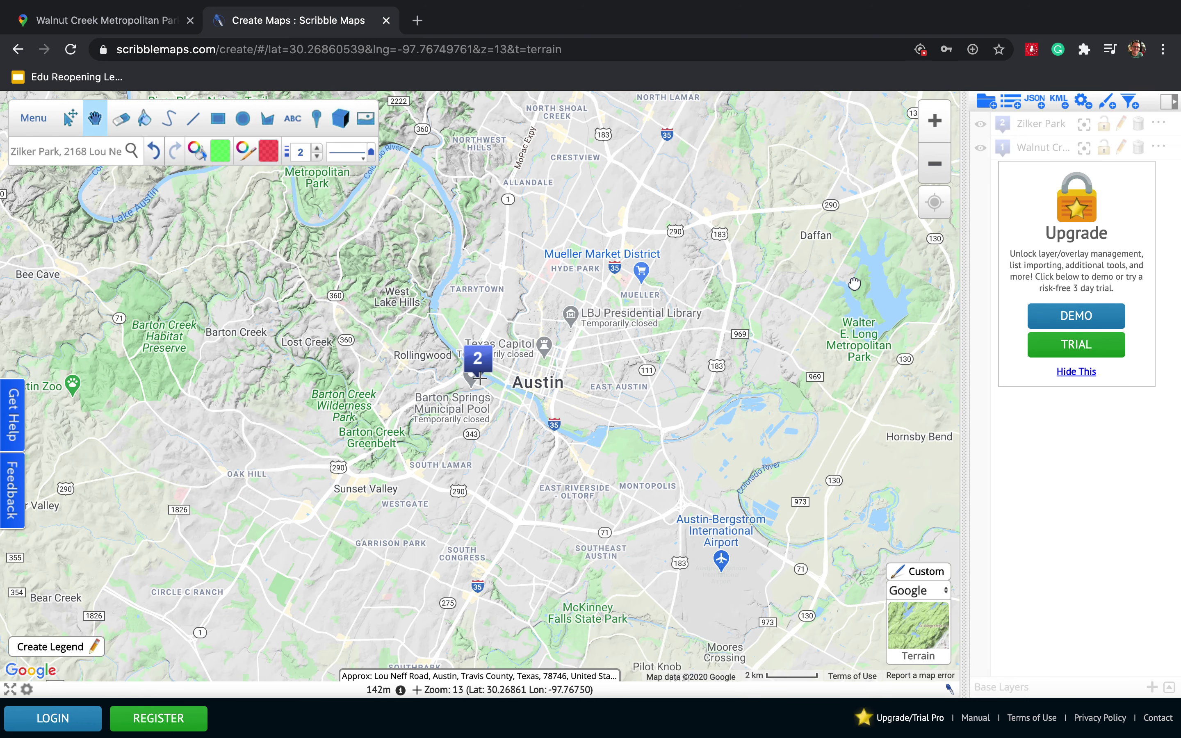
pyautogui.moveTo(815, 306)
pyautogui.mouseDown()
pyautogui.moveTo(767, 349)
pyautogui.moveTo(770, 388)
pyautogui.moveTo(757, 374)
pyautogui.moveTo(750, 384)
pyautogui.mouseUp()
pyautogui.click(934, 163)
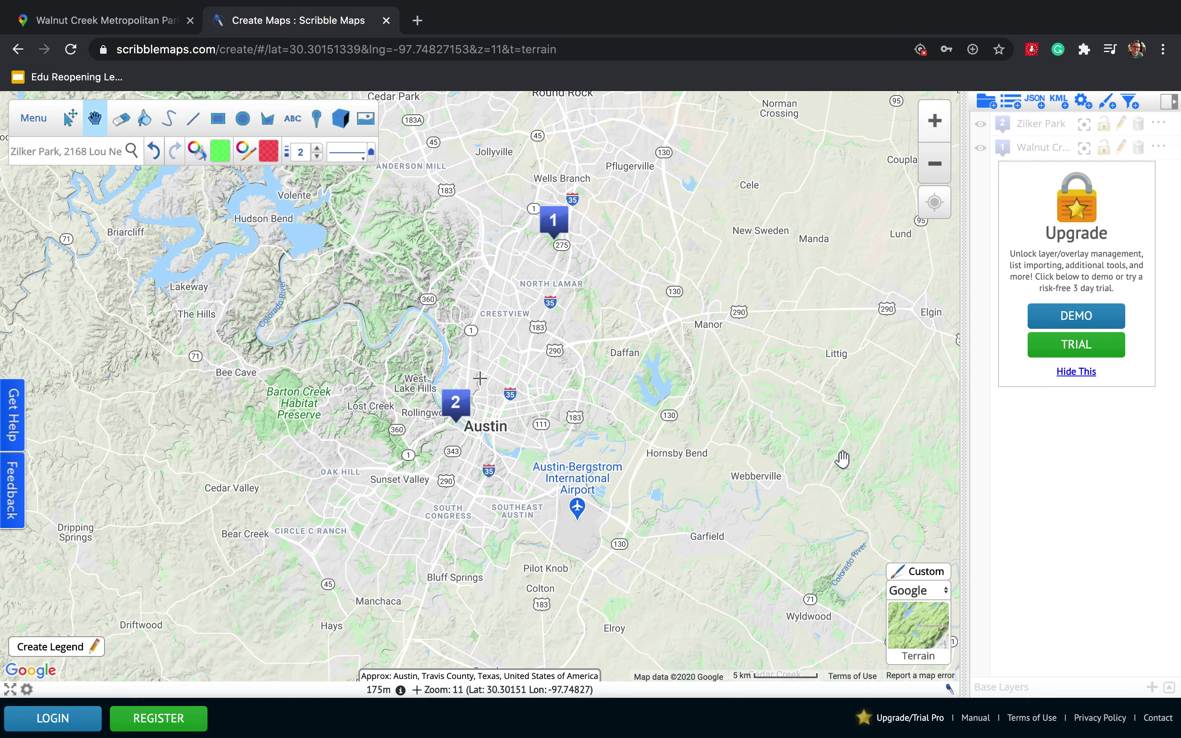
# Search the web for "mymaps google" in a new browser tab and open the owned maps list in Google My Maps.
pyautogui.click(421, 20)
pyautogui.write('mymaps google')
pyautogui.press('Return')
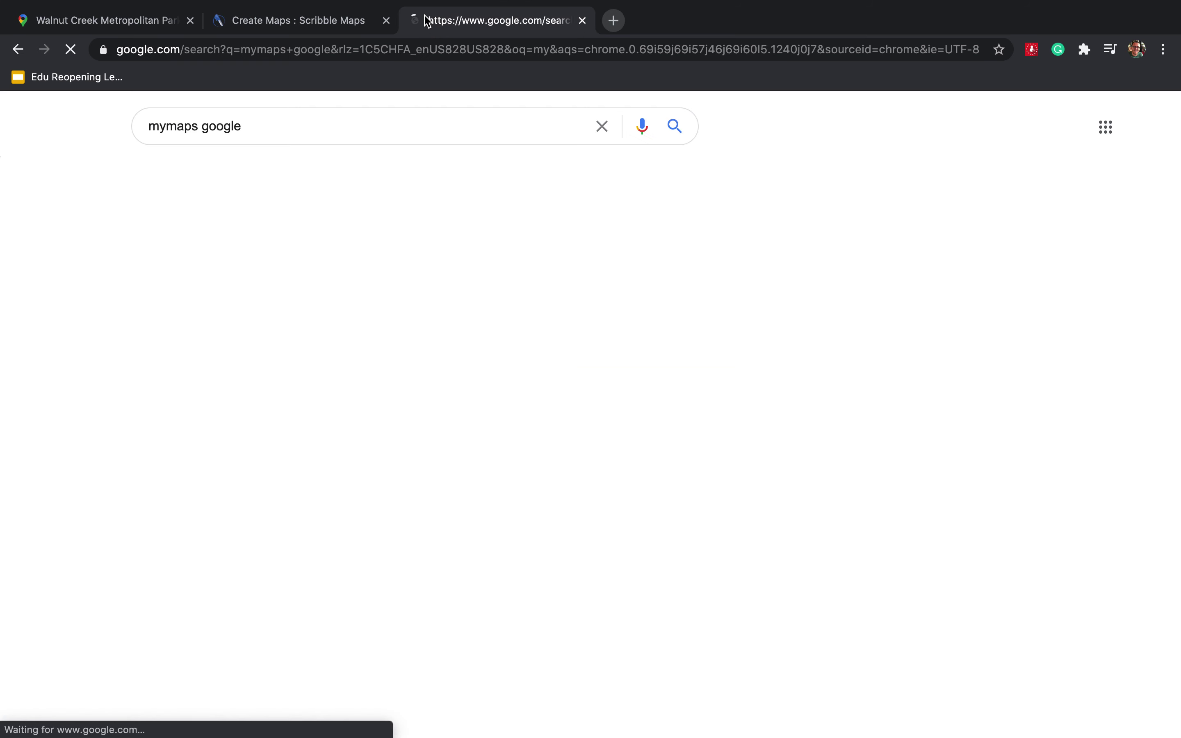
pyautogui.click(206, 405)
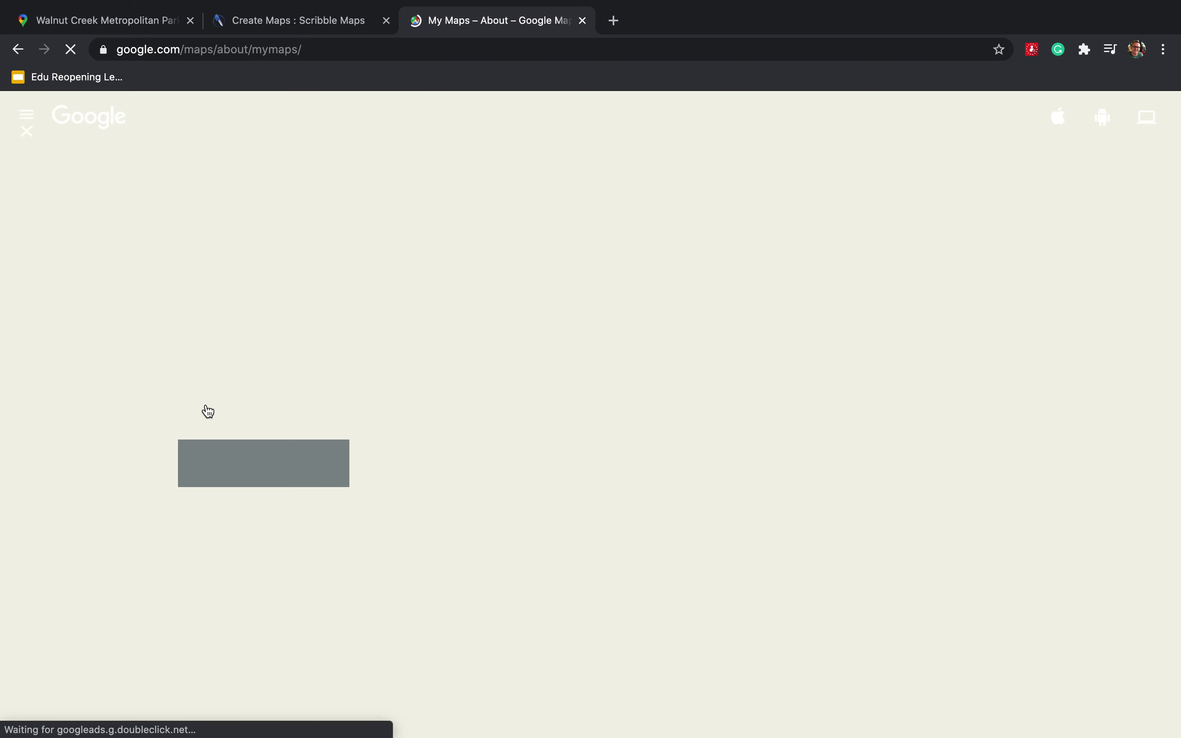
pyautogui.click(344, 459)
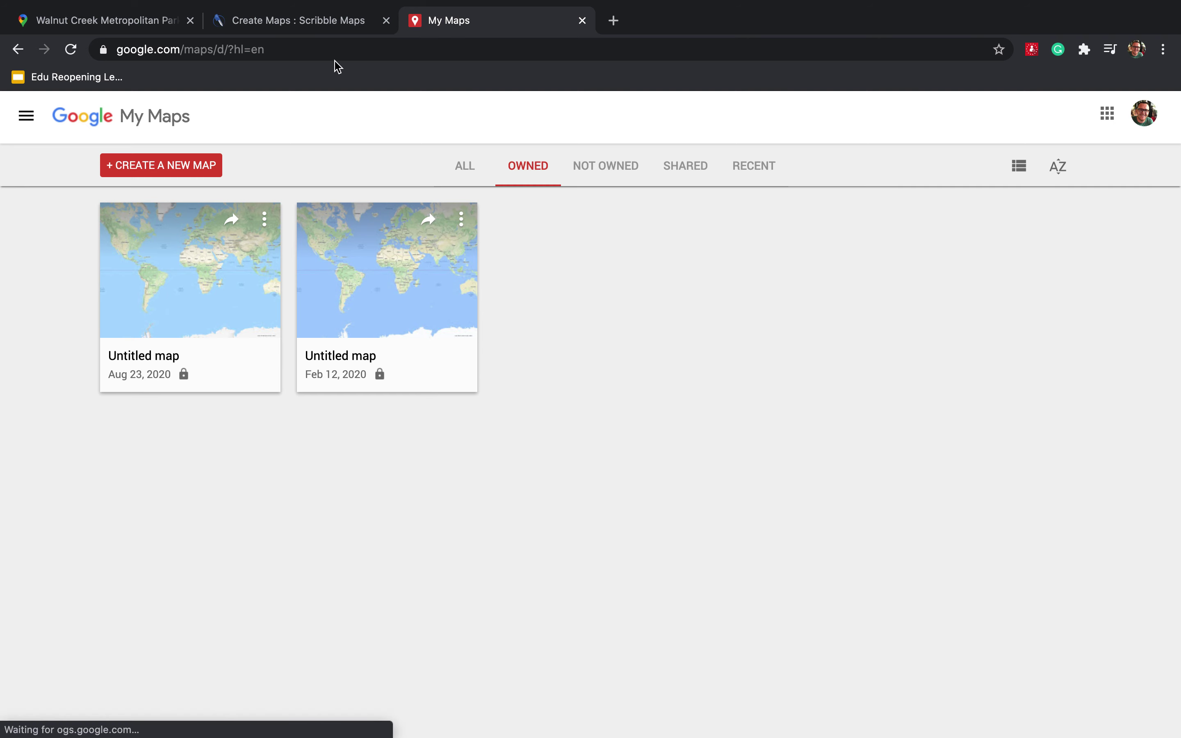
# Compare the Scribble Maps marker map with the Walnut Creek Metropolitan Park view in Google Maps, ending on Scribble Maps.
pyautogui.click(325, 23)
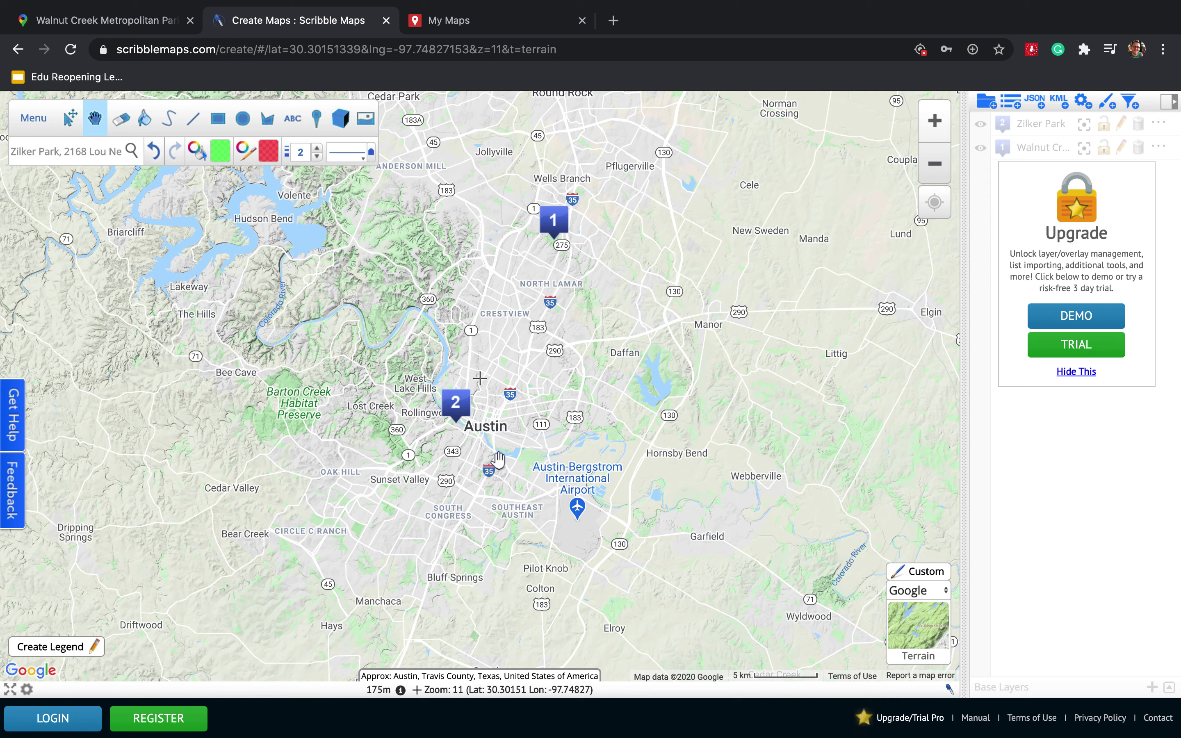
pyautogui.click(113, 25)
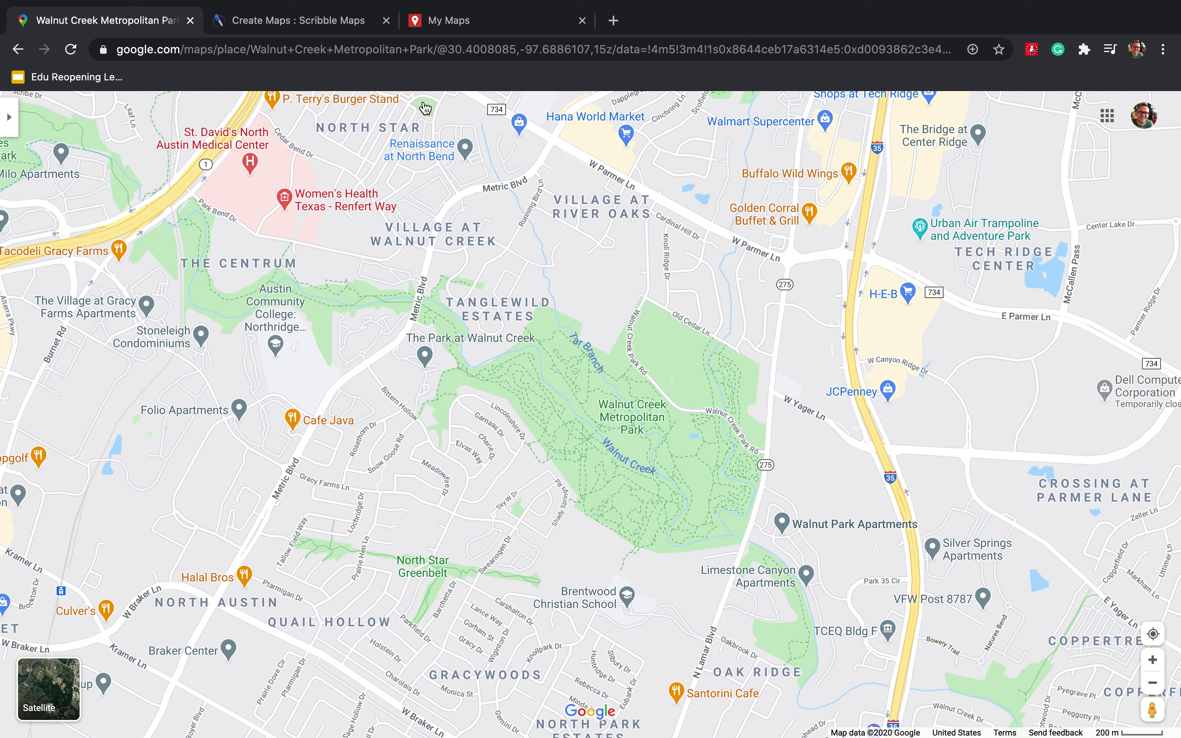
pyautogui.click(318, 20)
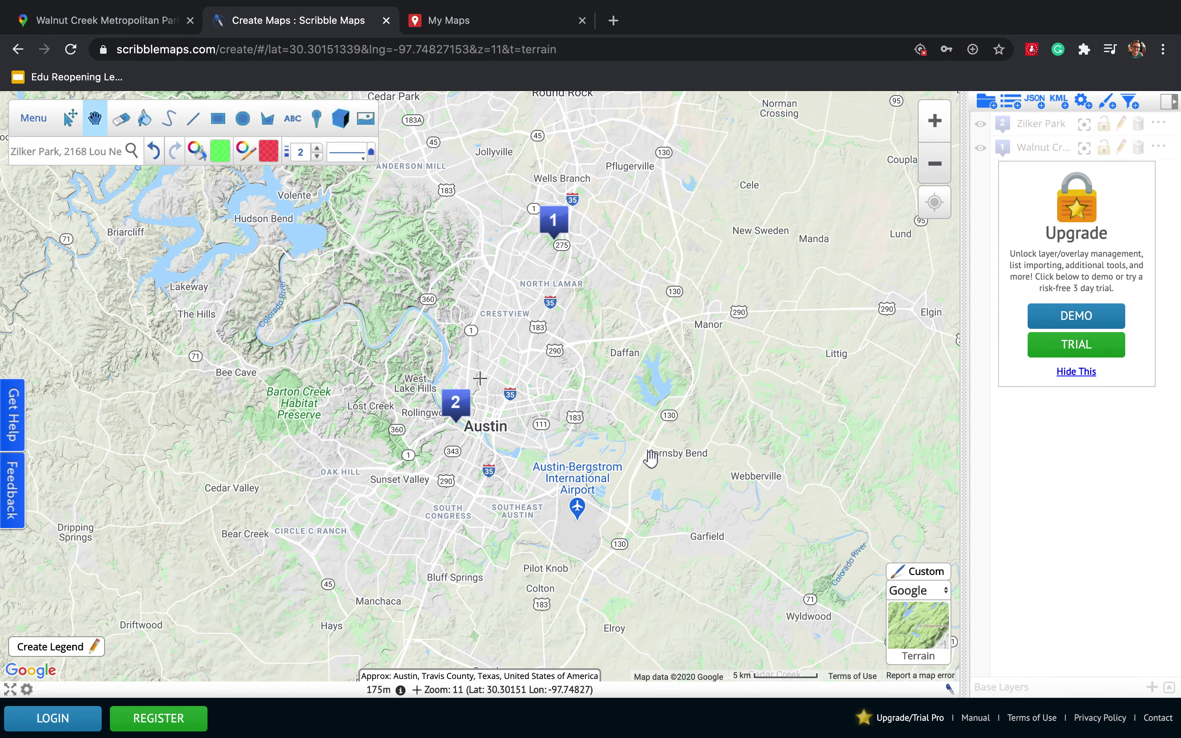